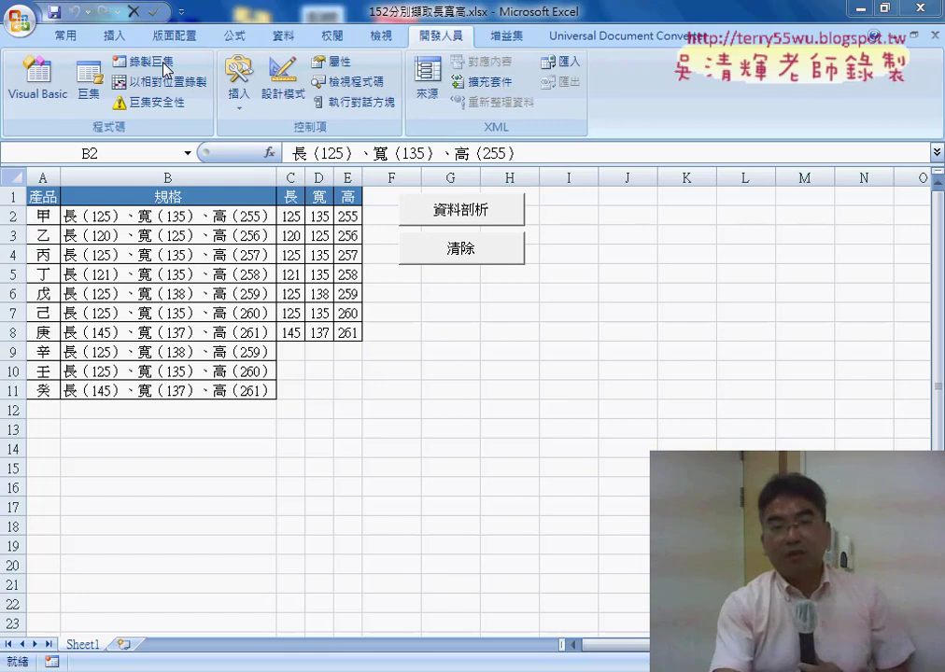
- Open the 資料剖析 macro from the Macros list in the Visual Basic editor
click(86, 82)
click(520, 211)
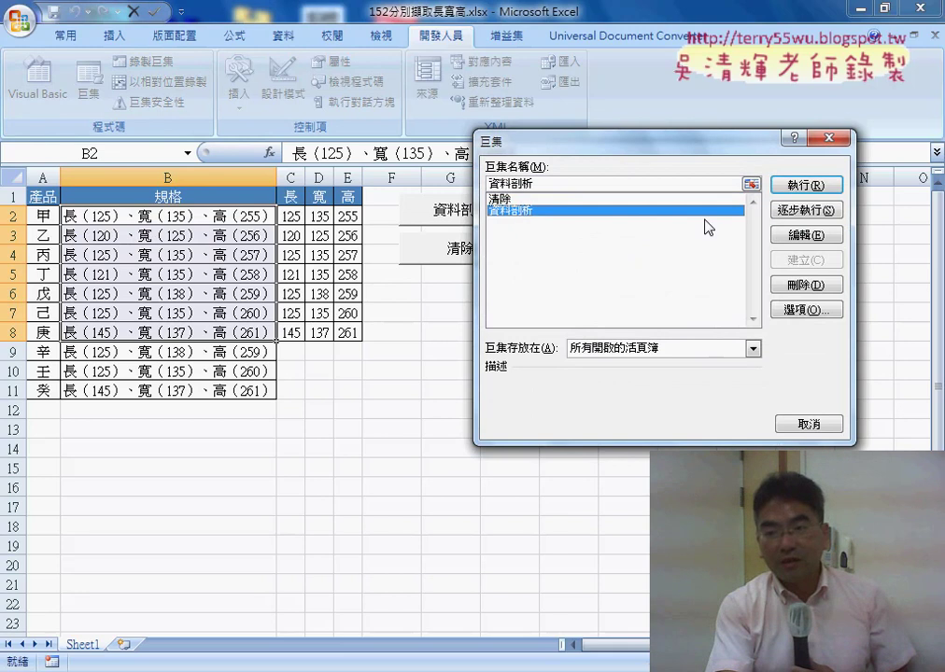
click(800, 235)
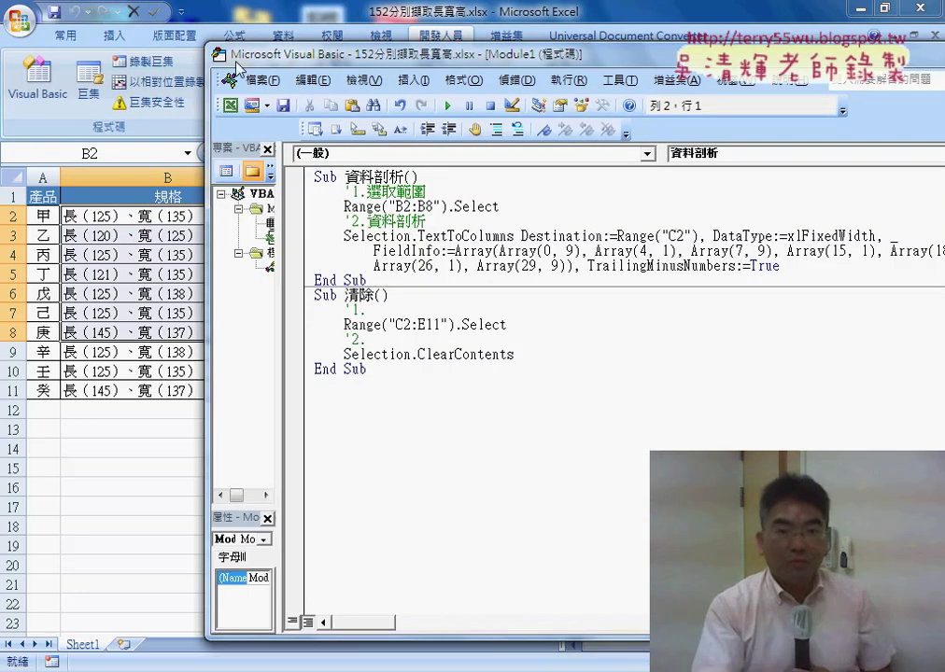
click(187, 55)
click(42, 97)
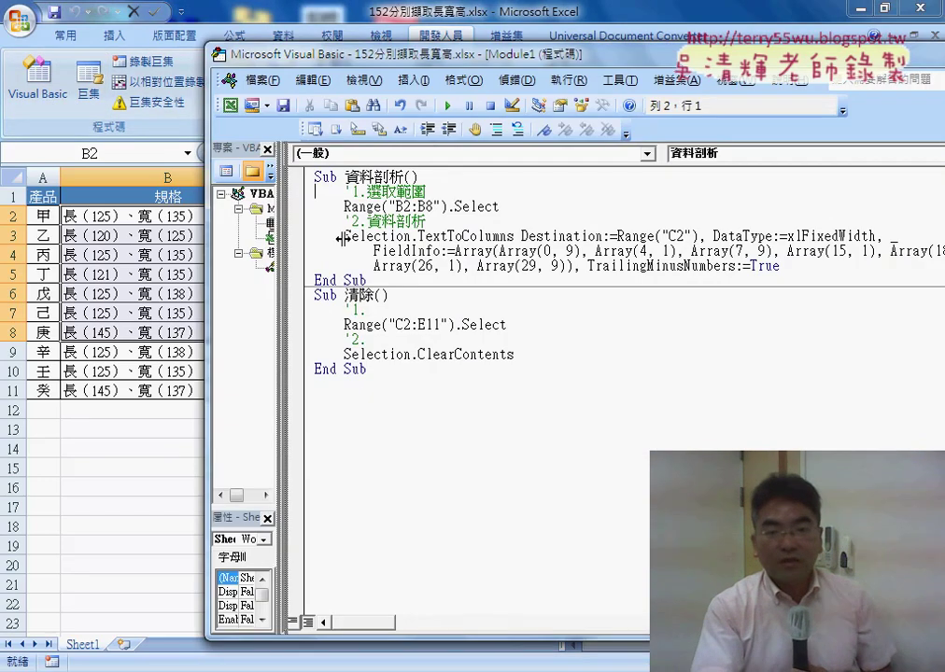
- Widen the Project pane, then annotate Module1, the 資料剖析 code block and the Sub keyword
drag(278, 238, 353, 239)
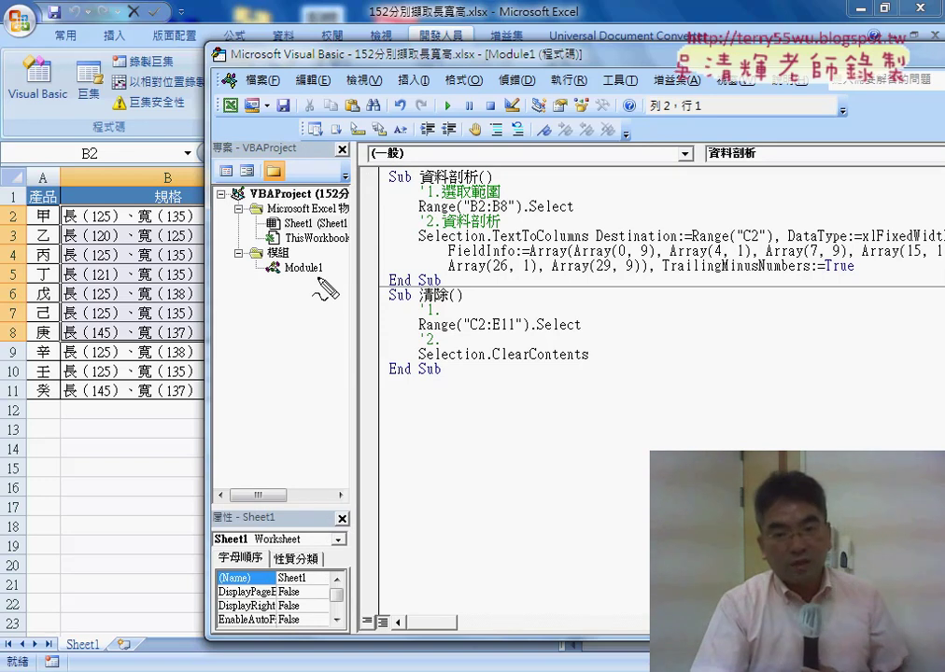
drag(278, 267, 340, 278)
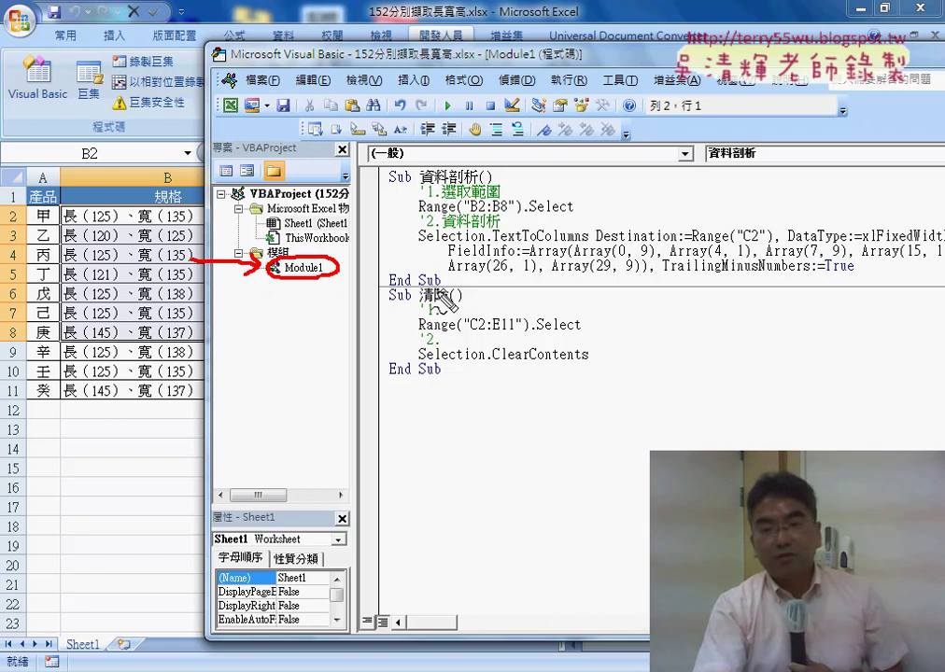
drag(369, 271, 471, 301)
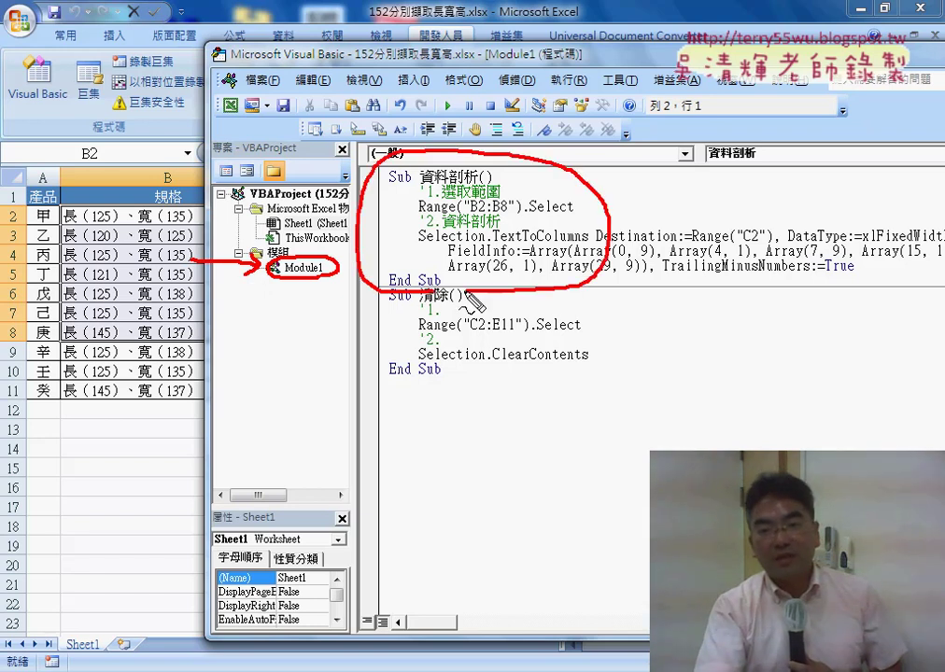
drag(389, 186, 407, 185)
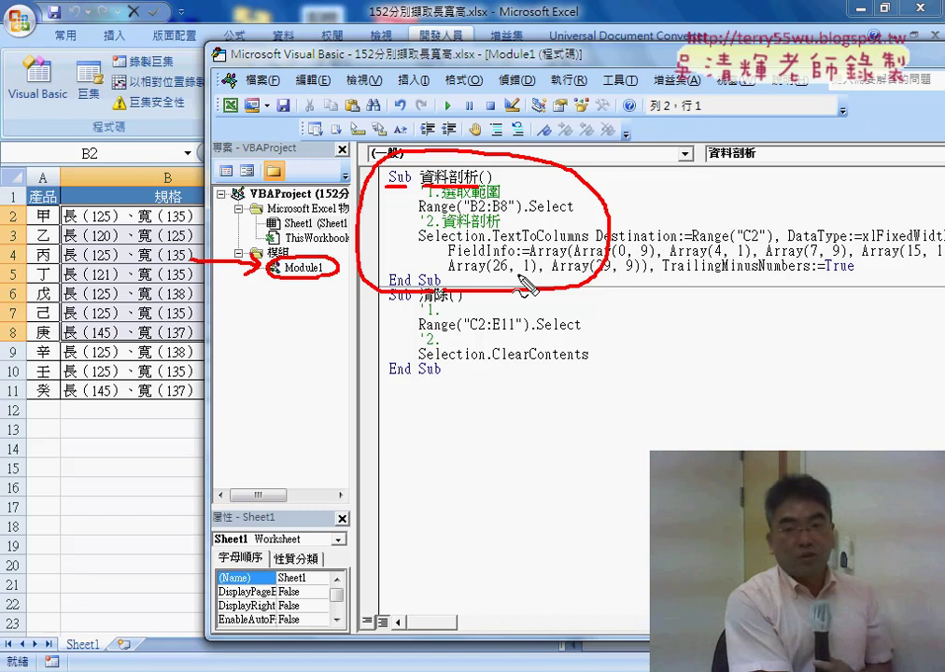
key(Escape)
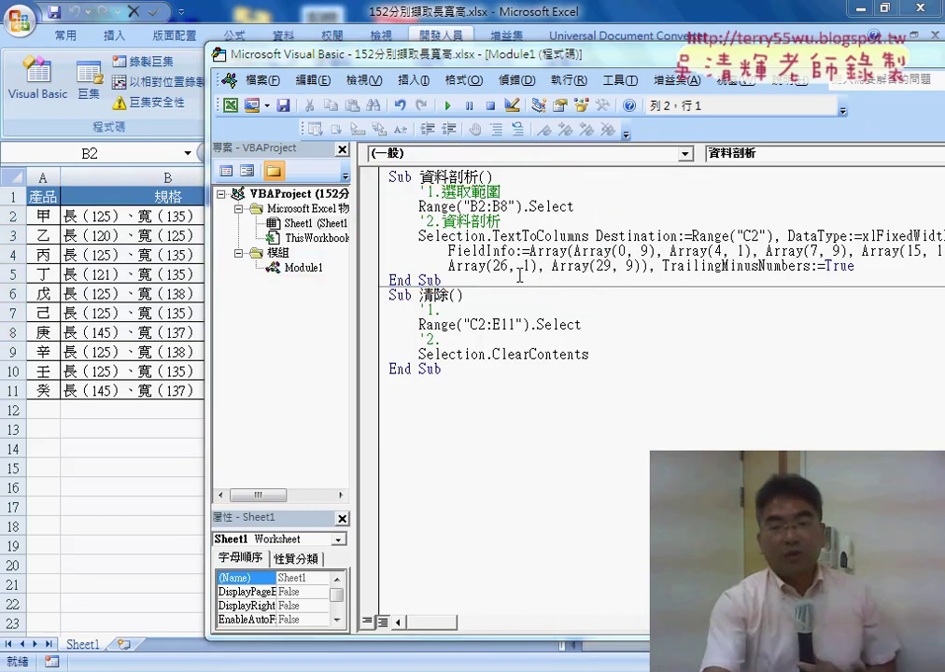
- Clear 長/寬/高 with the 清除 button, rerun 資料剖析 accepting the replace prompt, and reopen the code
click(148, 407)
click(343, 431)
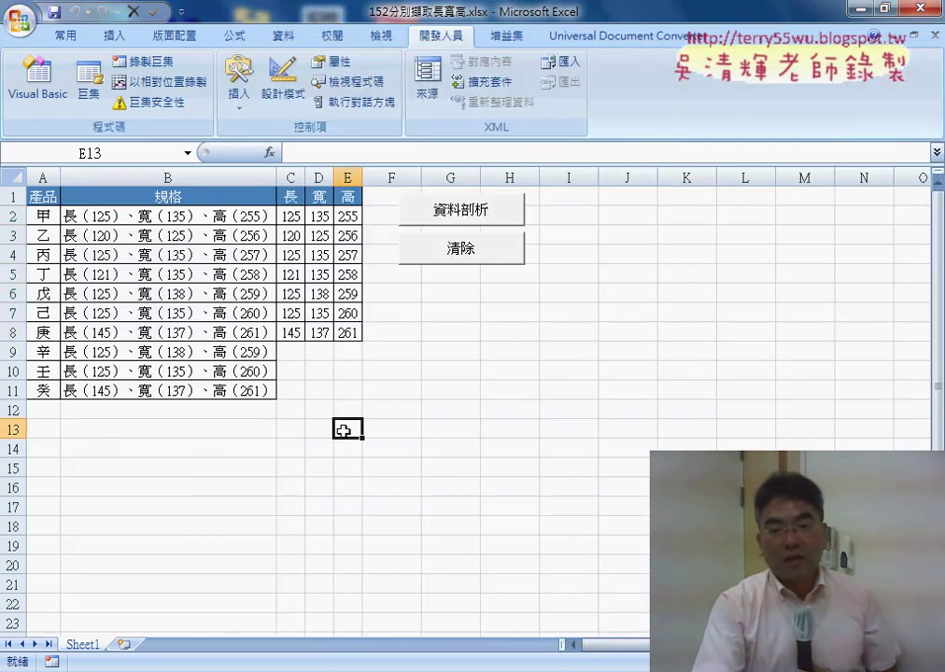
click(464, 249)
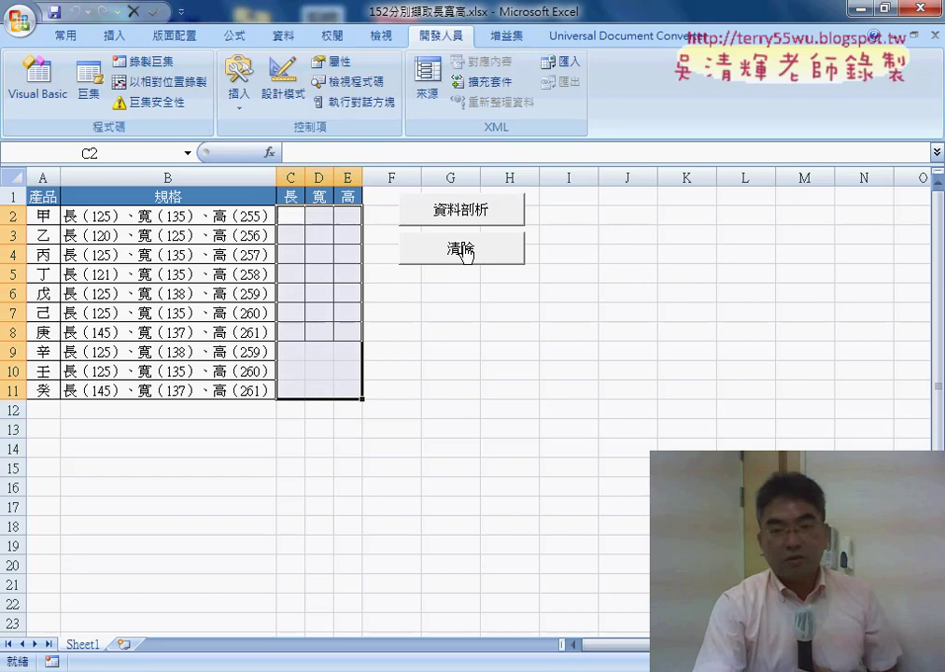
click(476, 213)
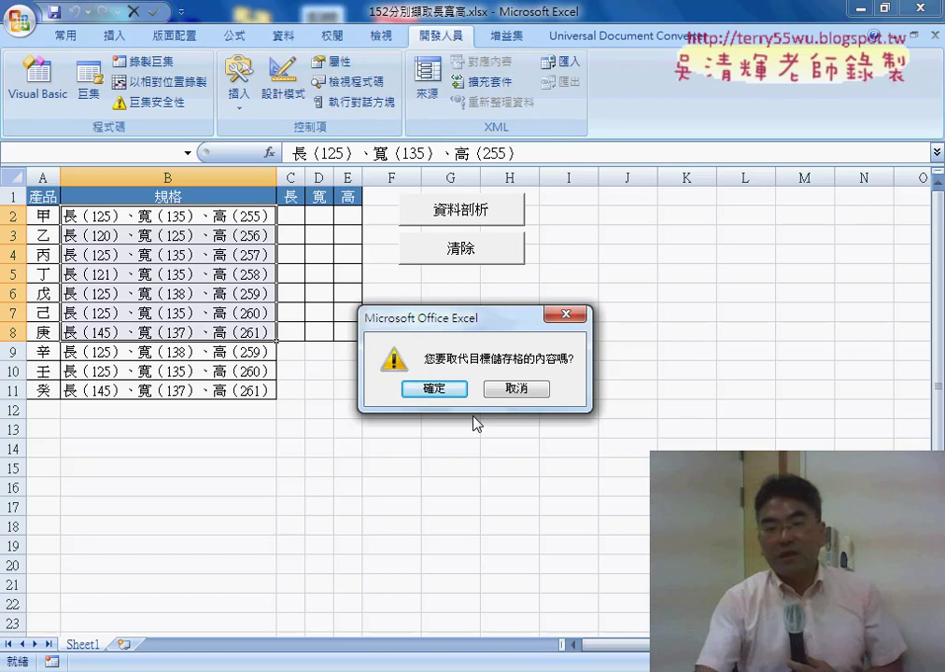
click(434, 388)
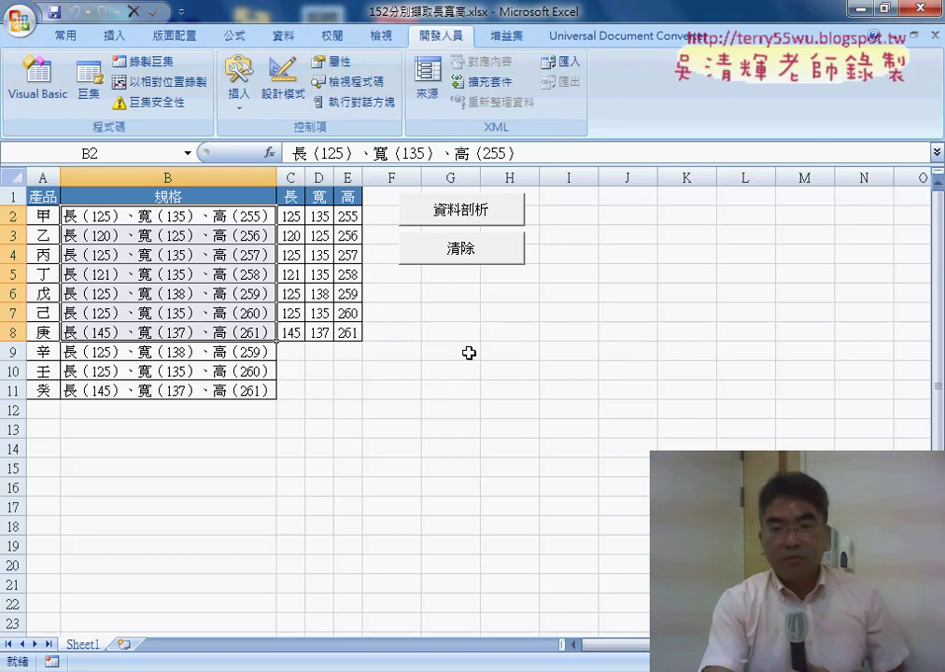
click(37, 79)
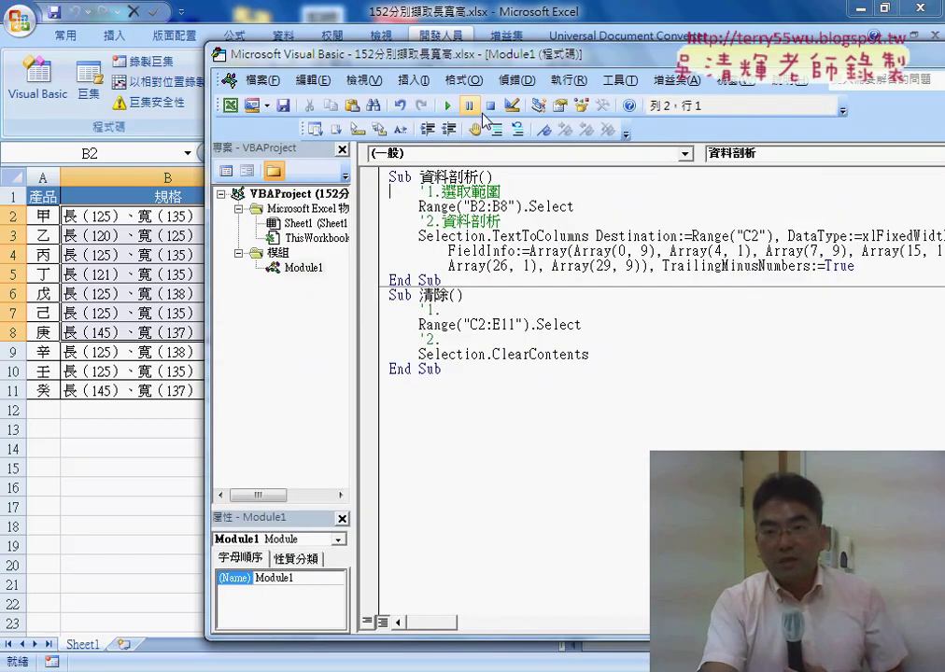
- Move the editor aside and open the Excel 2007 開發人員參考 help beneath it
drag(491, 58, 326, 53)
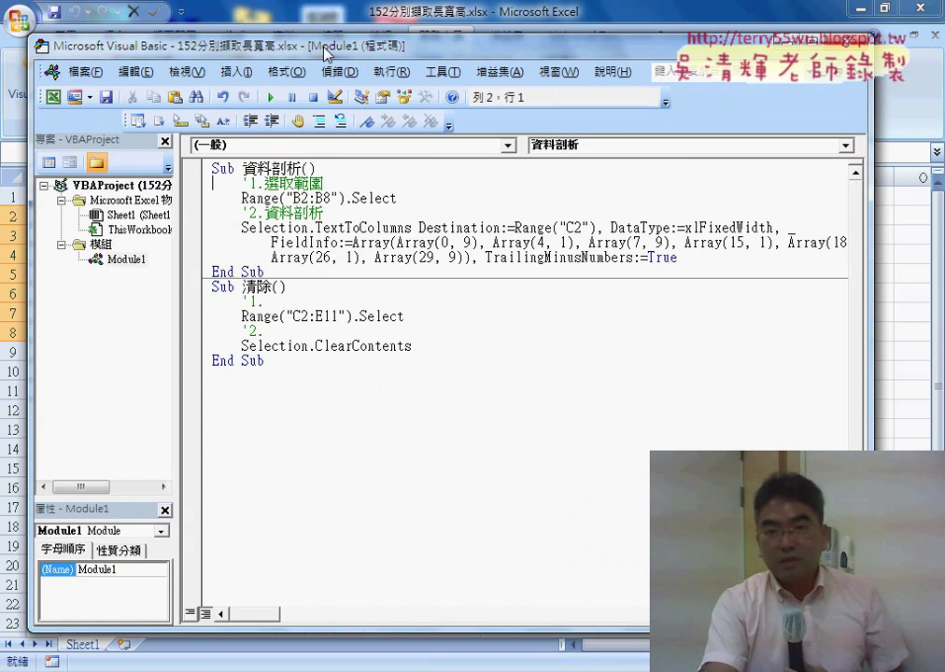
click(453, 98)
drag(510, 58, 513, 137)
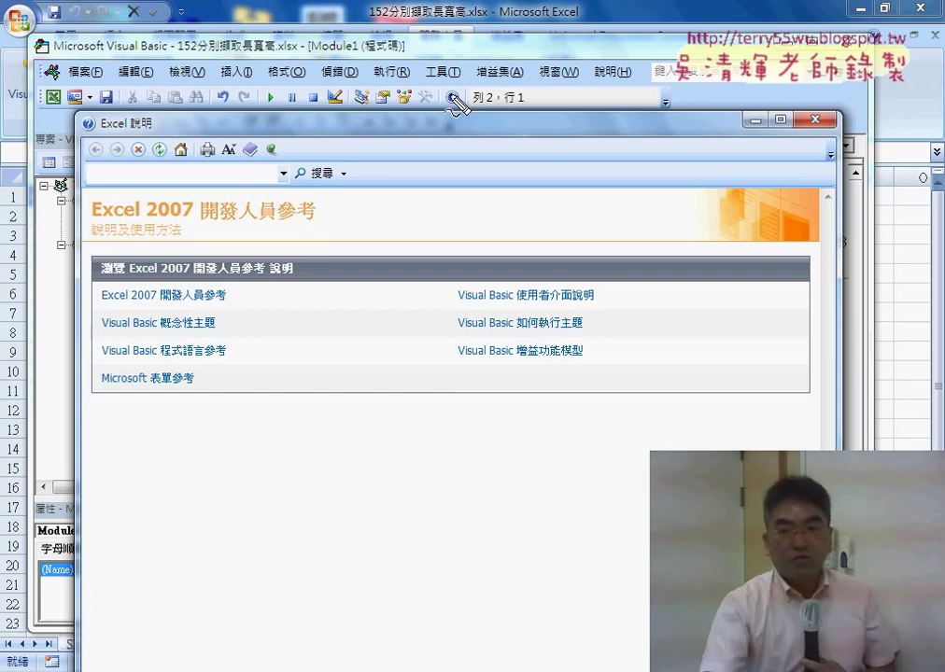
- Point out the help content, then go to the Visual Basic 程式語言參考 section
drag(439, 102, 479, 109)
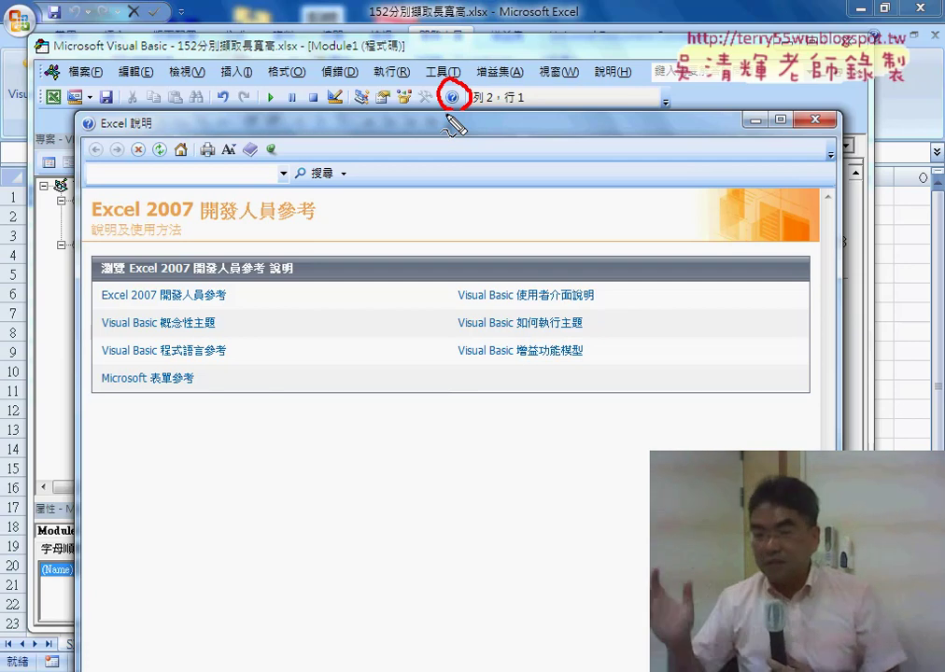
key(Escape)
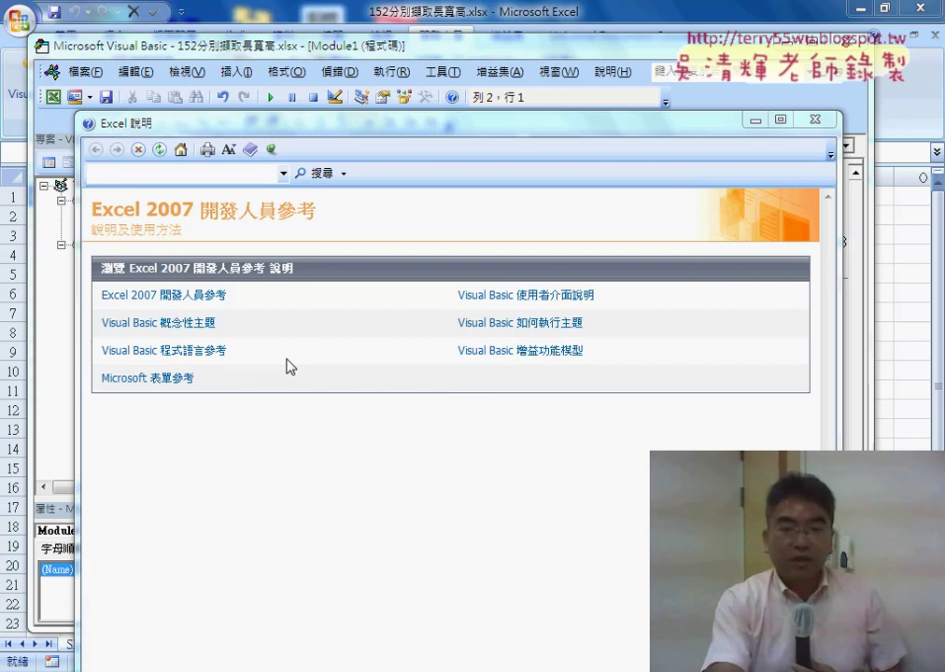
click(194, 352)
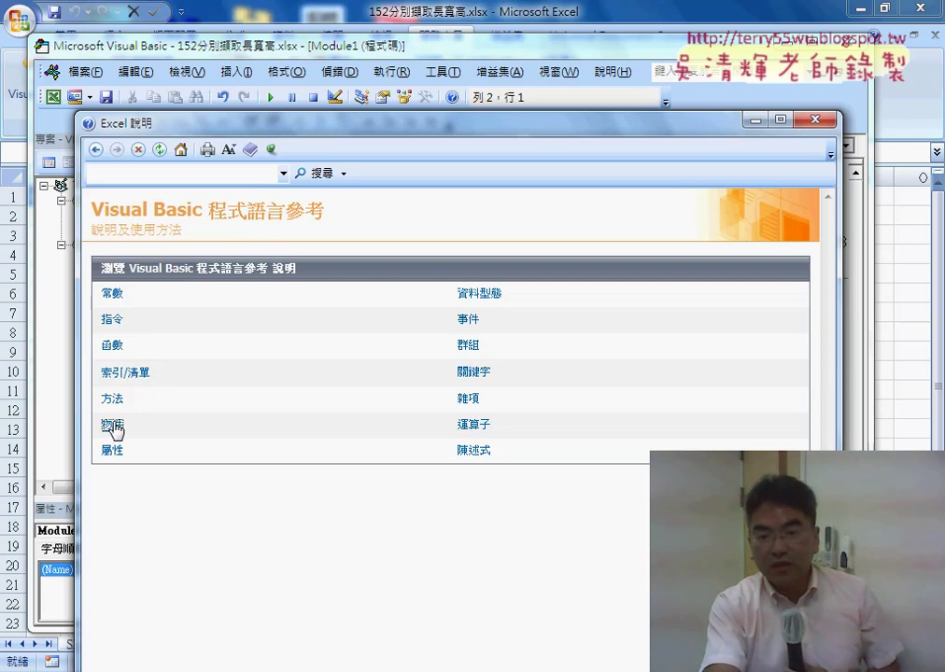
- Browse the 物件 topic list, then go back twice to the 開發人員參考 start page
click(113, 425)
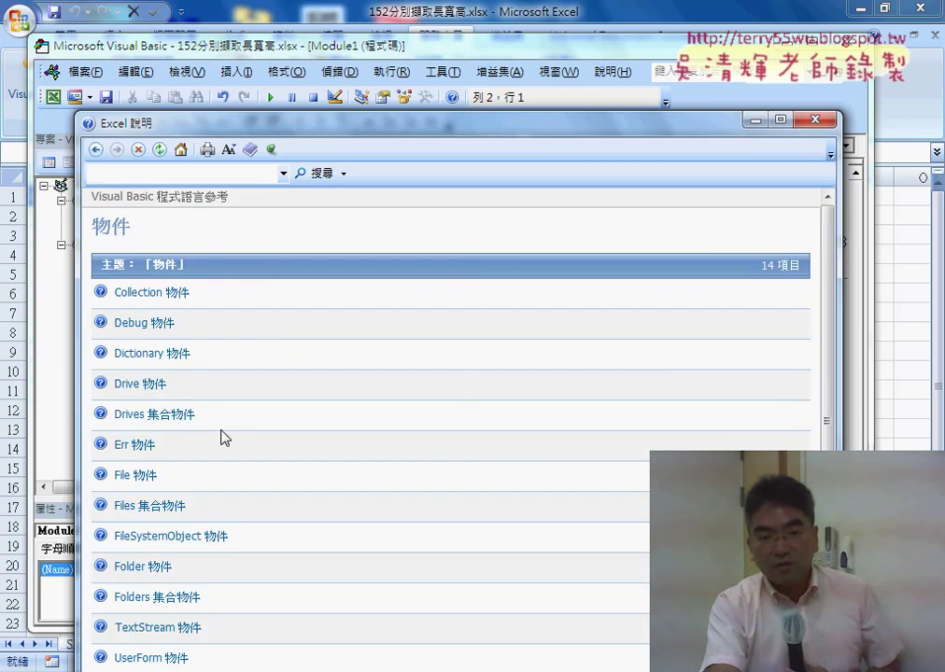
scroll(243, 431, down, 1)
scroll(243, 431, up, 1)
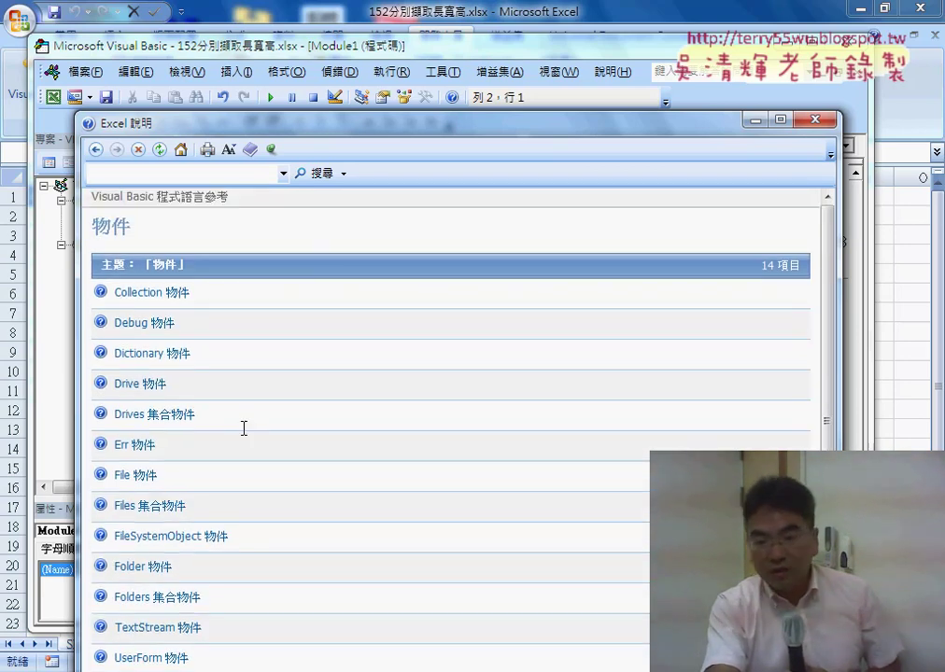
scroll(243, 431, down, 1)
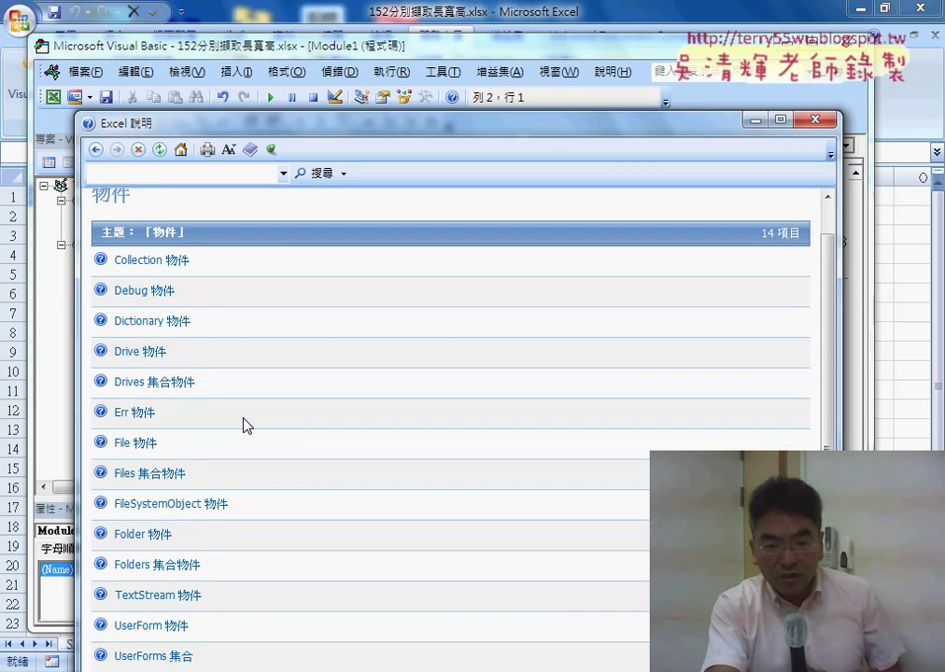
scroll(245, 425, up, 1)
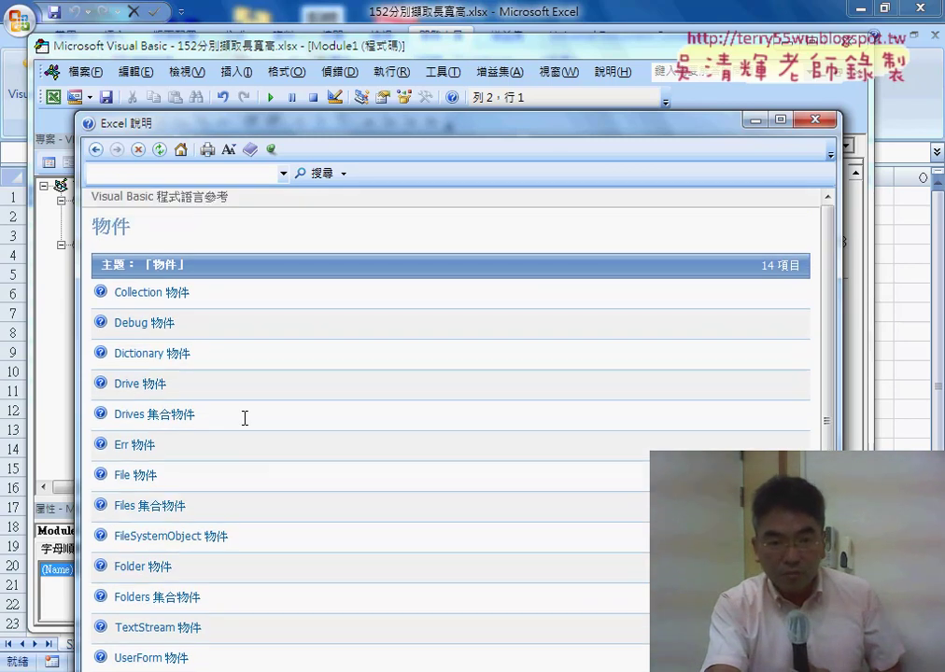
click(96, 150)
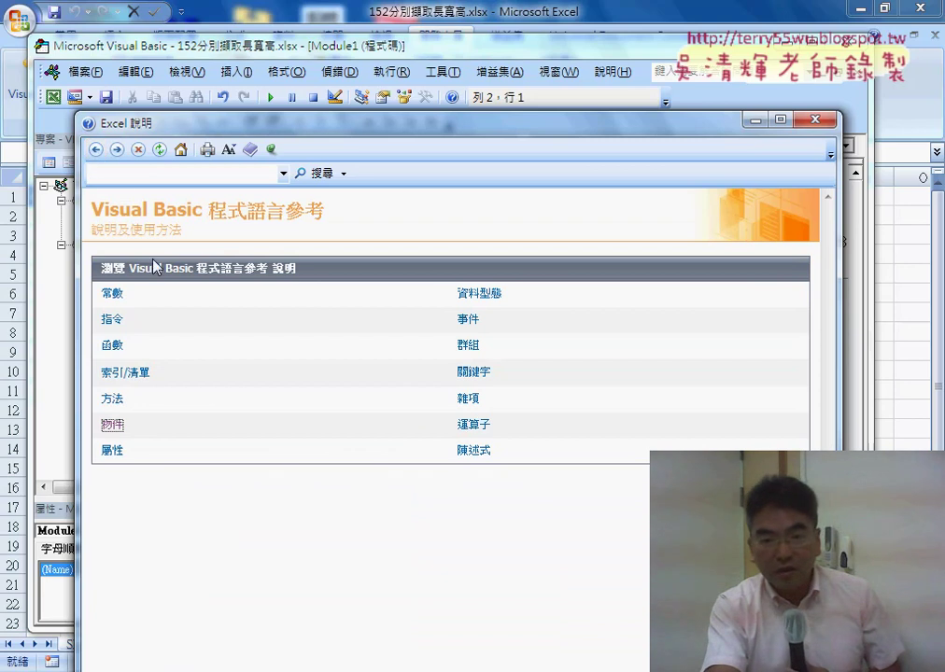
click(96, 149)
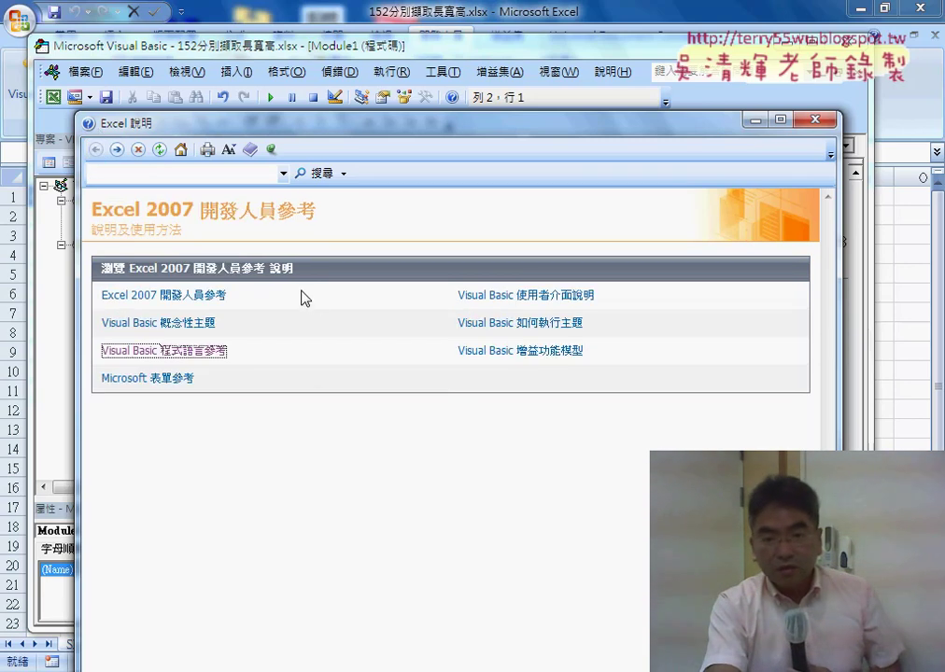
- Navigate through Excel 物件模型參考 to the Application 物件 topic, highlighting its link
click(190, 297)
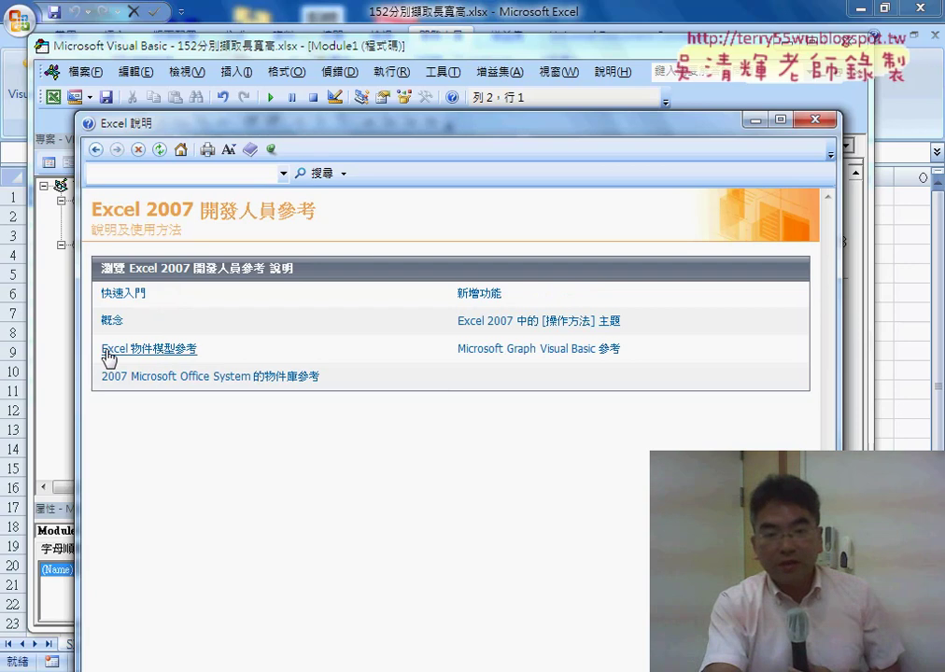
drag(97, 349, 199, 358)
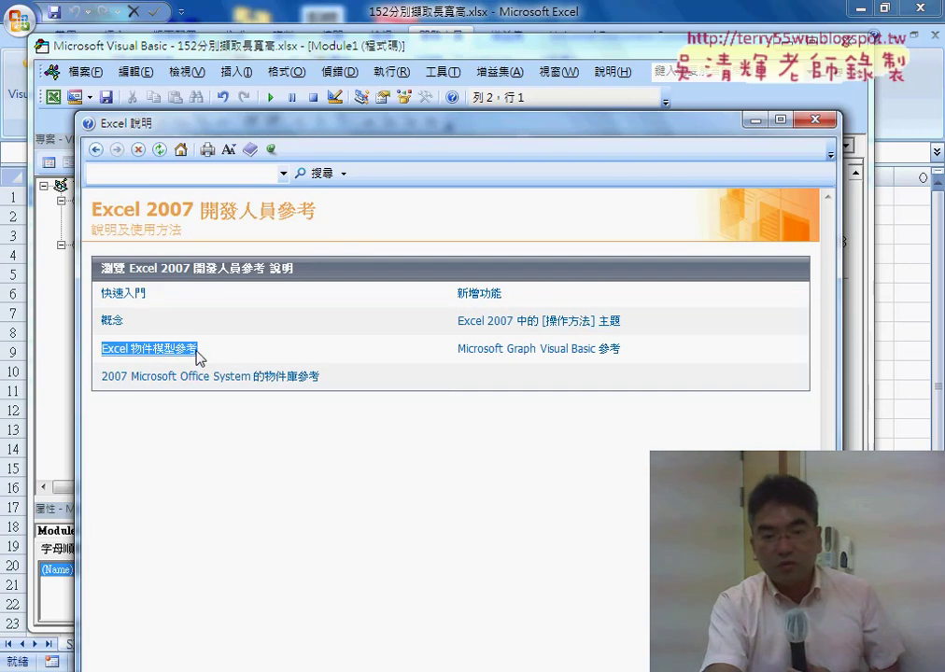
click(171, 359)
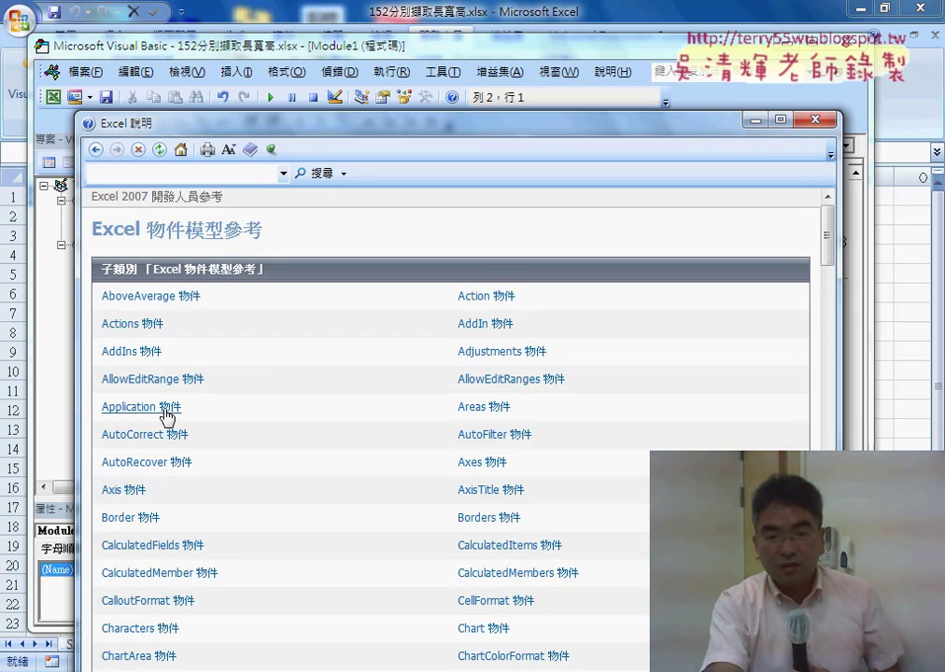
click(164, 411)
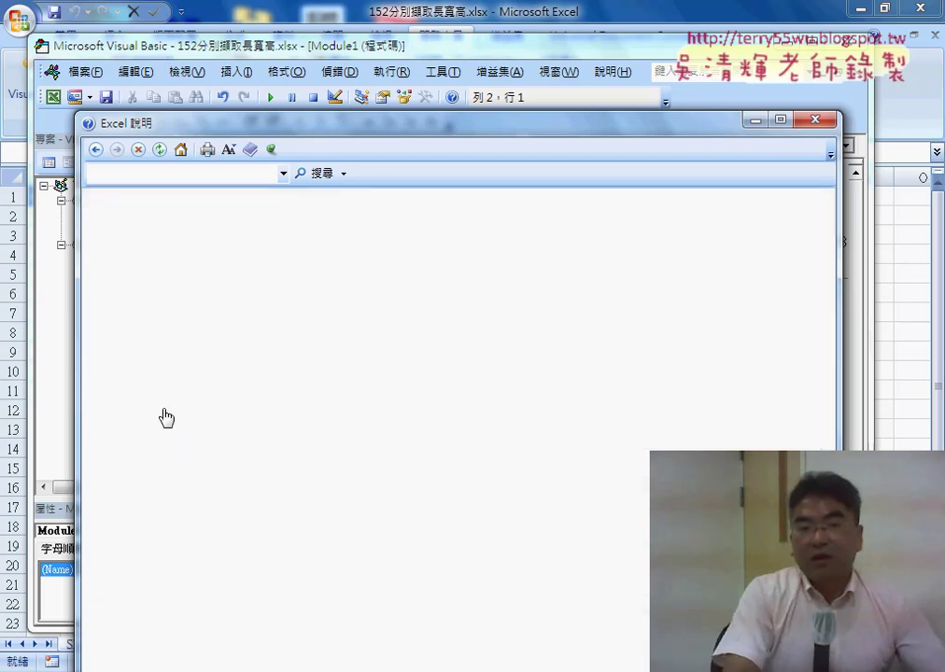
drag(94, 229, 241, 228)
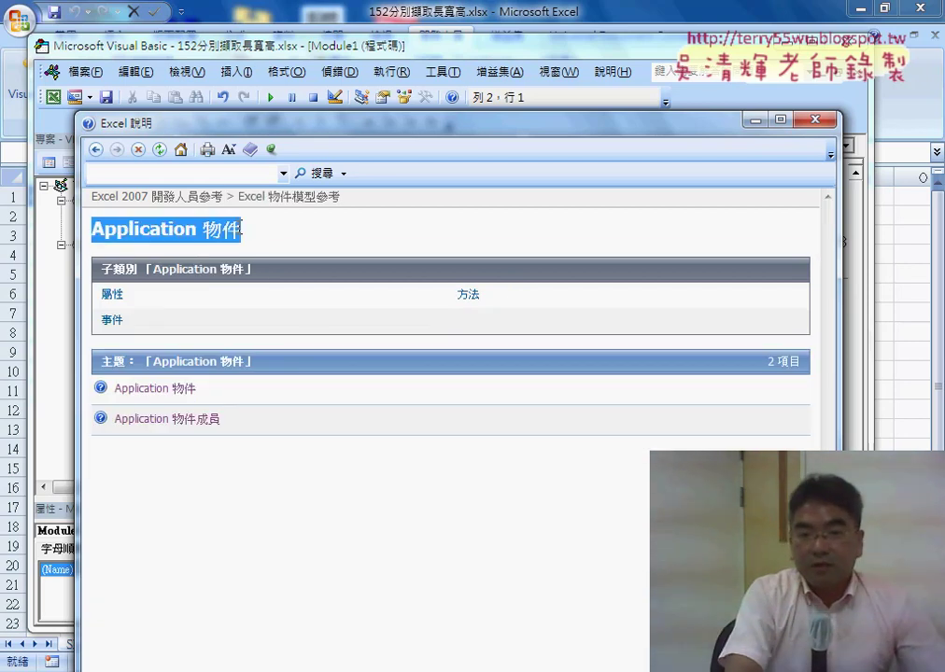
triple_click(151, 390)
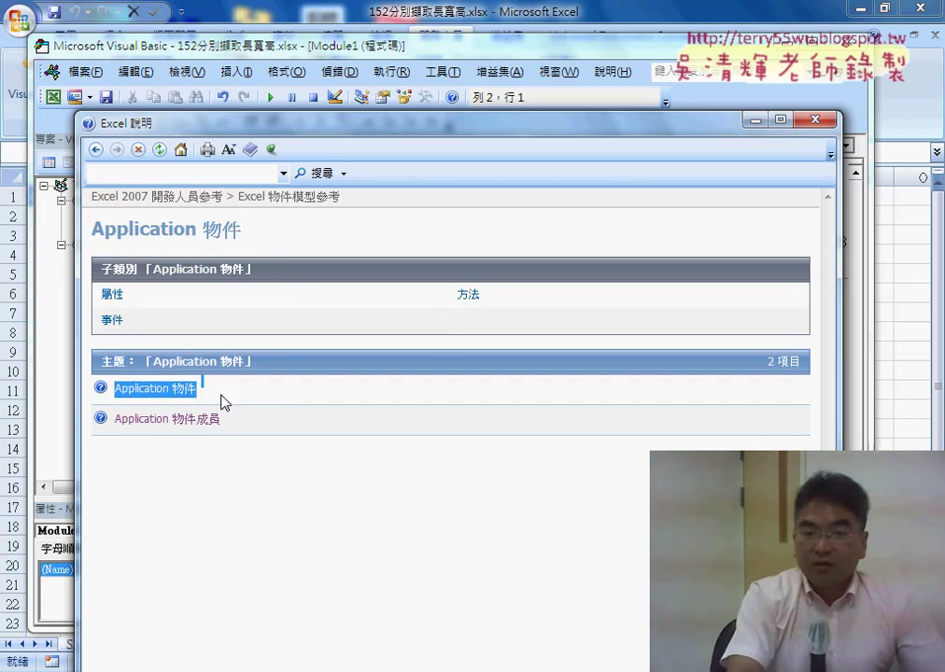
click(250, 400)
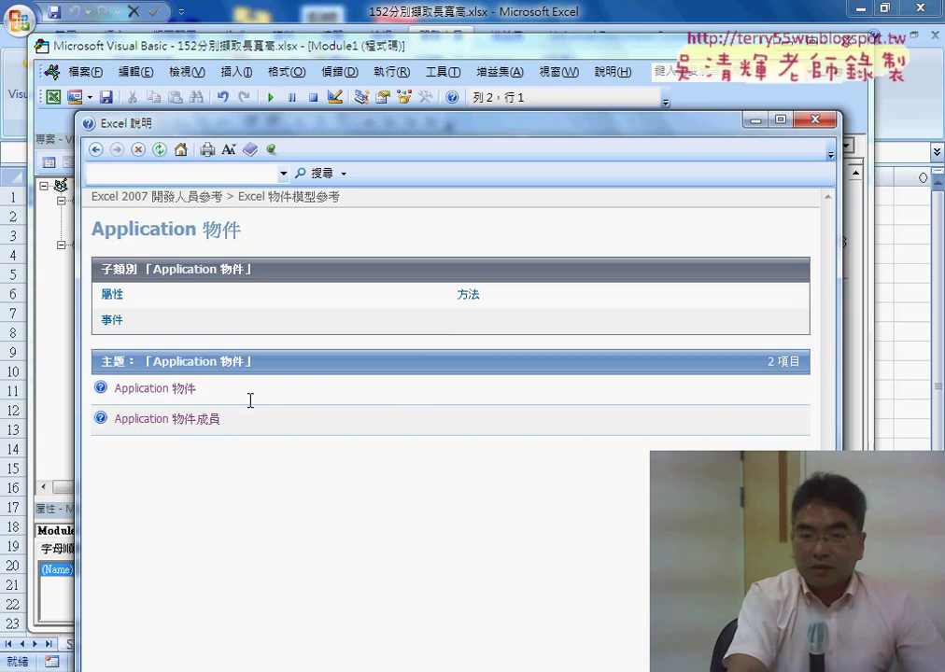
- Open the Application 物件 page, highlight its heading and description, then go back
click(168, 400)
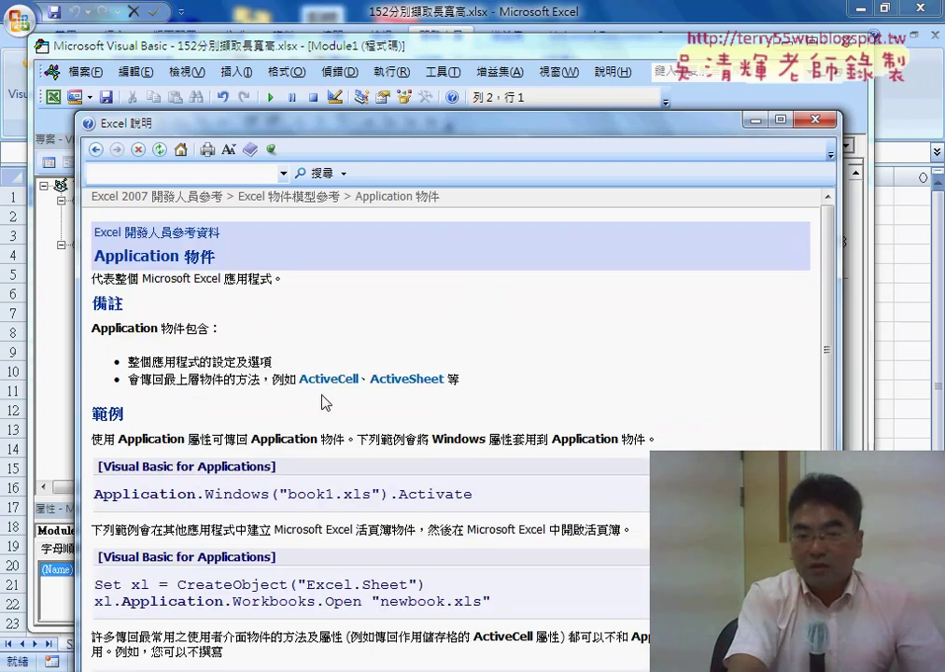
drag(101, 254, 220, 255)
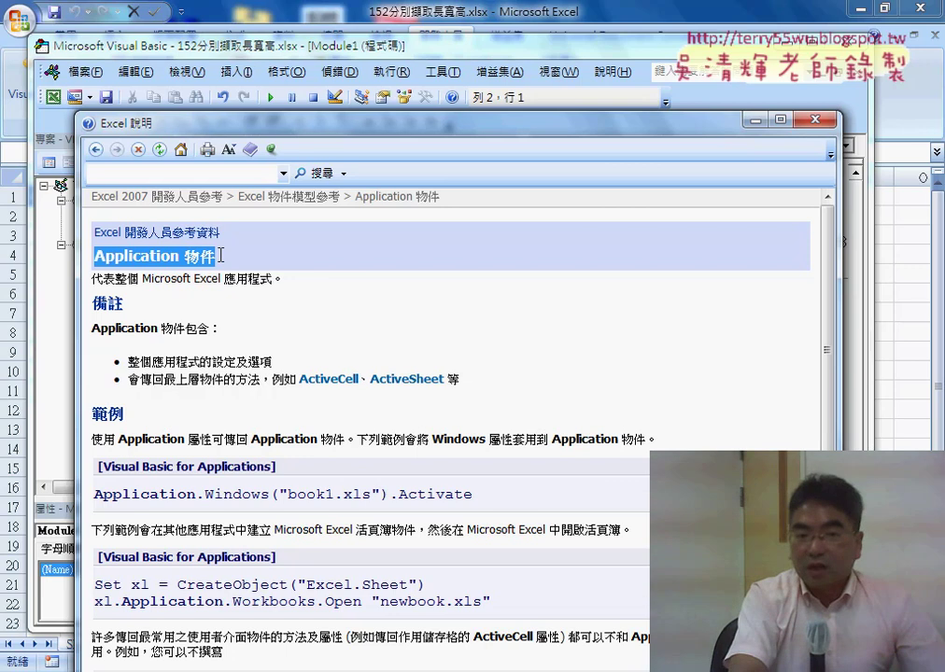
drag(99, 280, 271, 279)
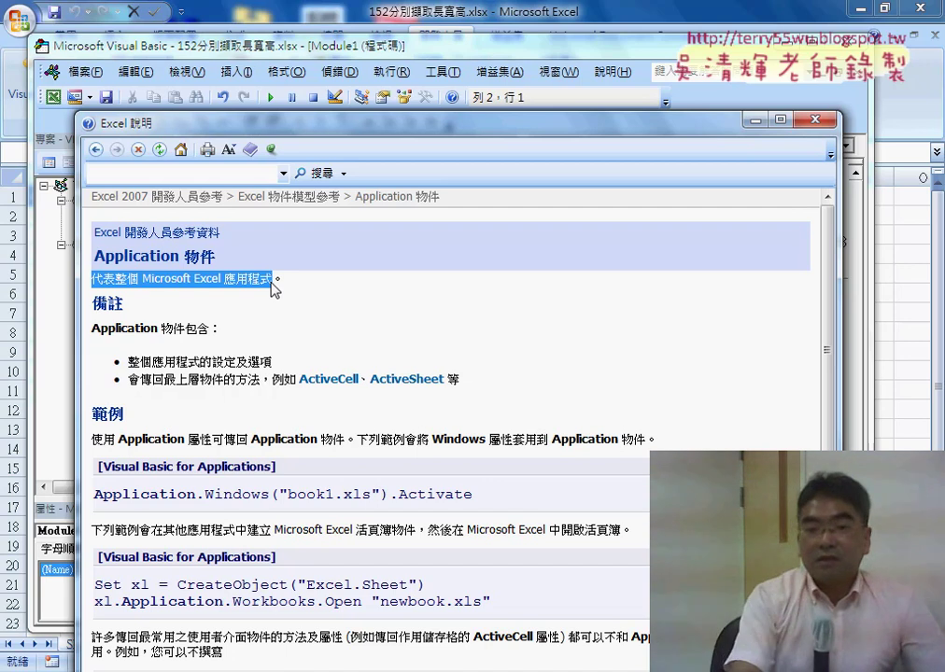
click(96, 151)
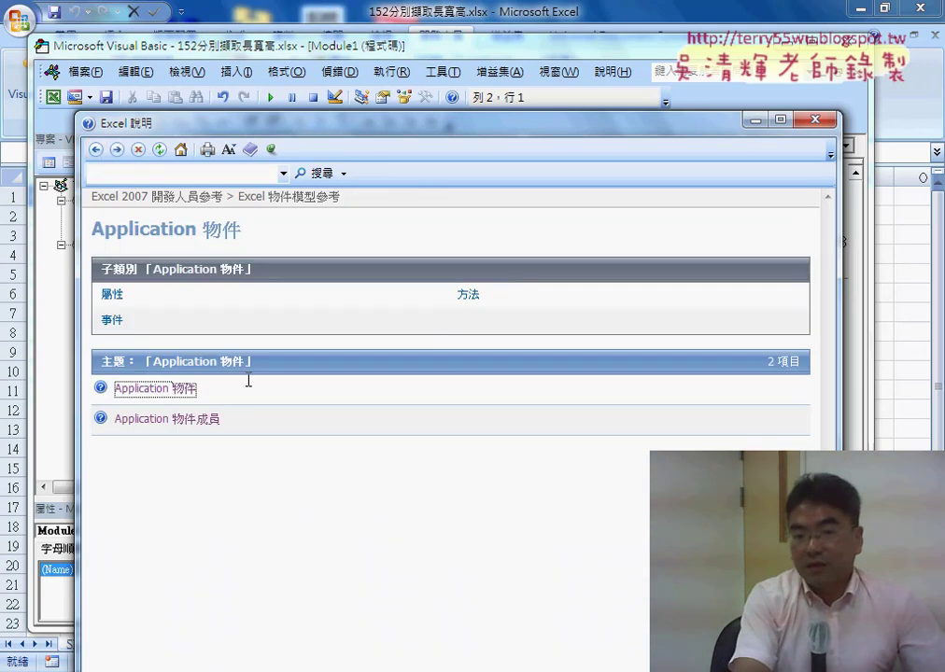
- Open Application 物件成員 and scroll the members list down to the DisplayAlerts property
double_click(187, 387)
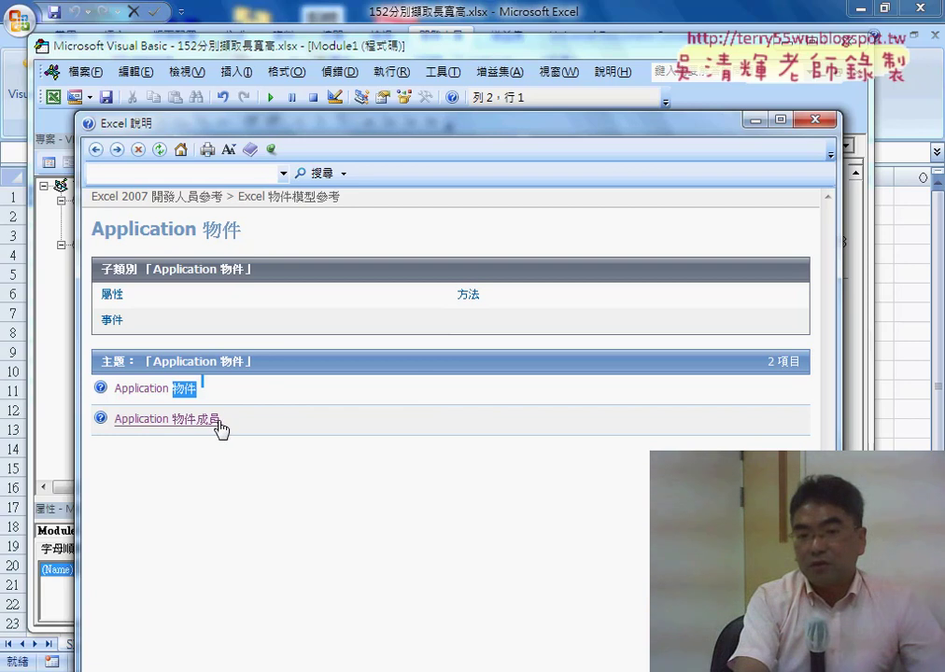
drag(221, 422, 205, 426)
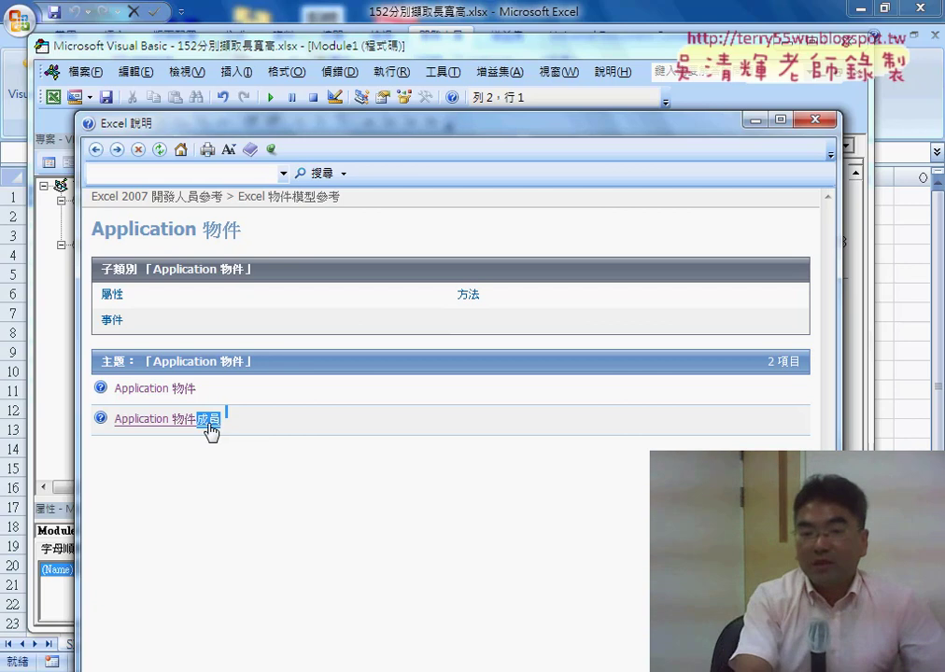
click(211, 428)
scroll(241, 346, down, 2)
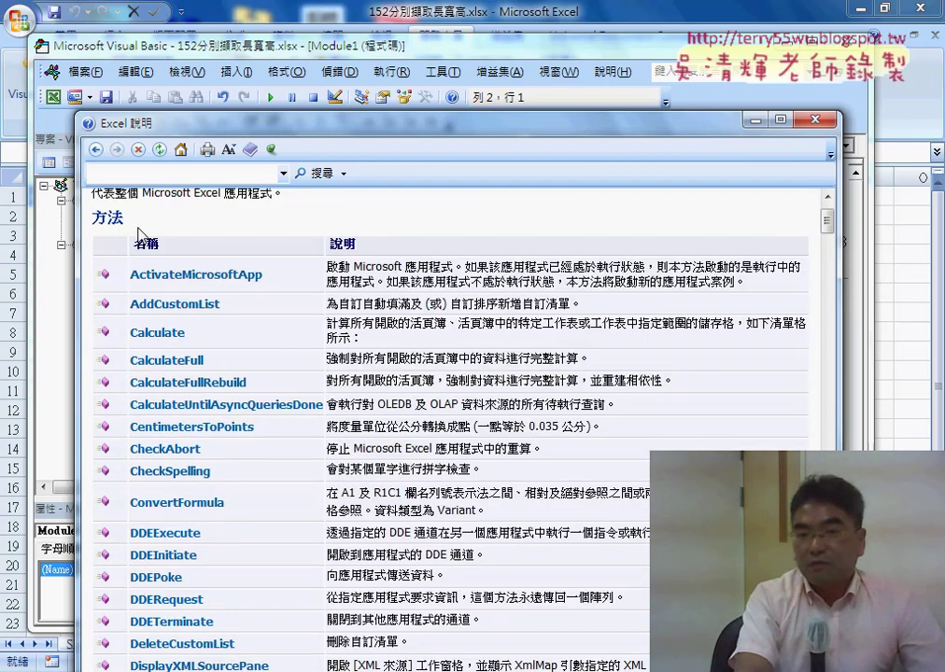
drag(138, 227, 93, 220)
scroll(196, 261, down, 3)
scroll(243, 299, down, 3)
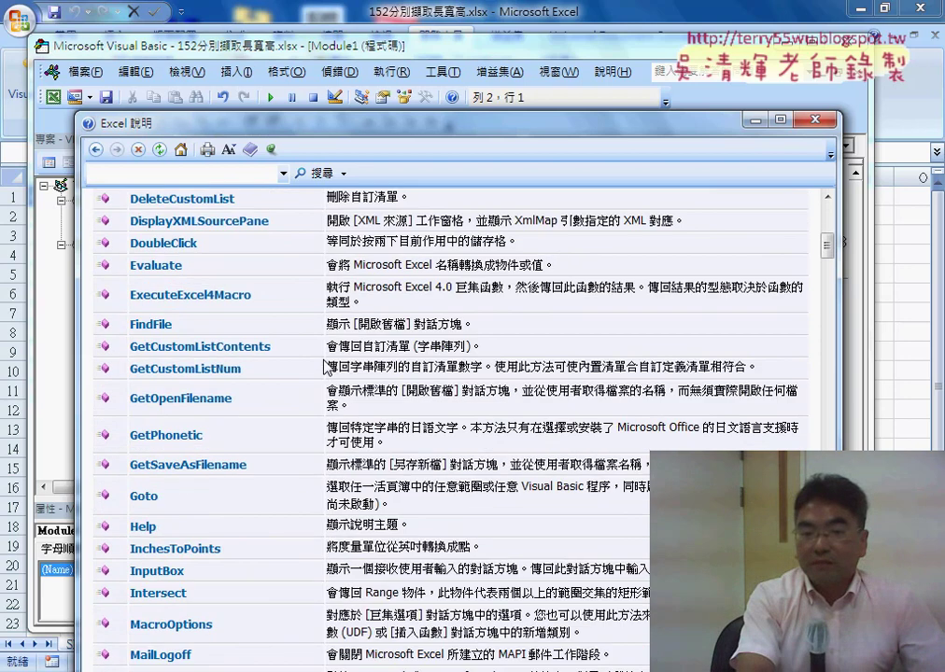
scroll(290, 336, down, 3)
scroll(327, 367, down, 3)
scroll(308, 373, down, 5)
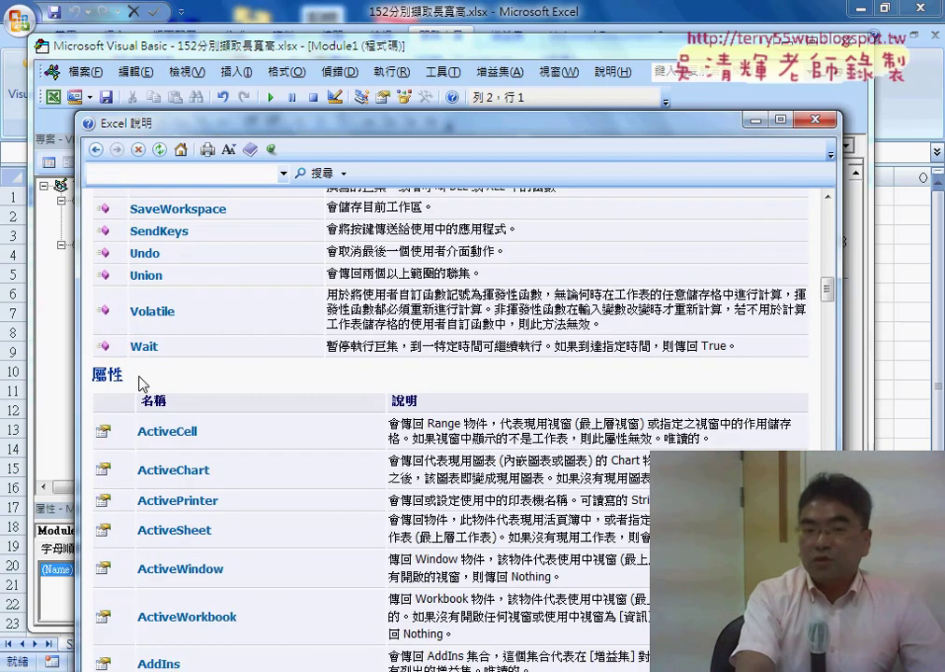
drag(144, 382, 91, 375)
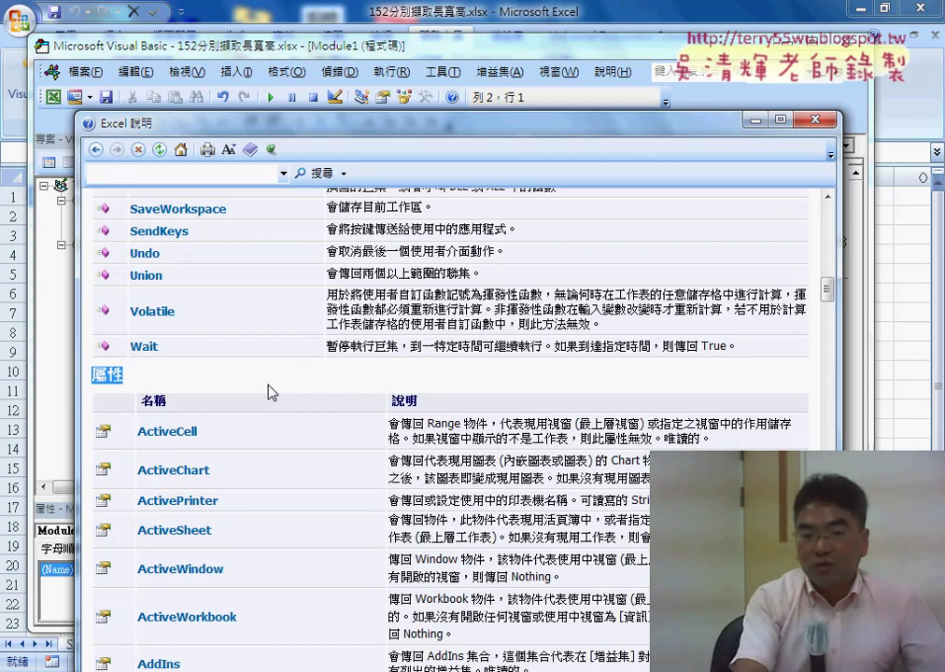
scroll(271, 392, down, 3)
scroll(271, 392, down, 2)
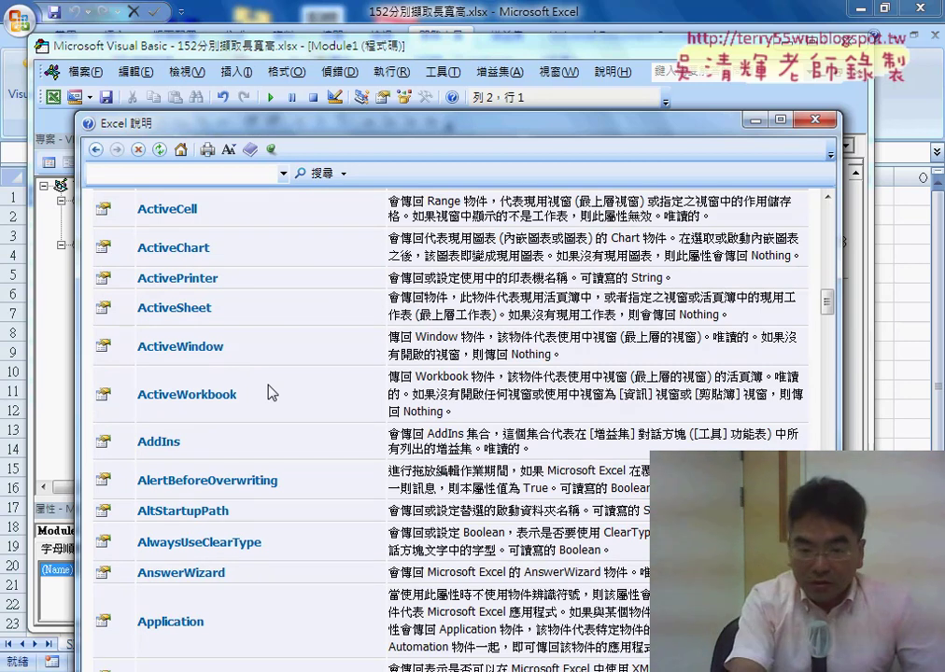
scroll(271, 392, down, 3)
scroll(271, 393, down, 3)
scroll(271, 392, down, 2)
scroll(271, 393, down, 4)
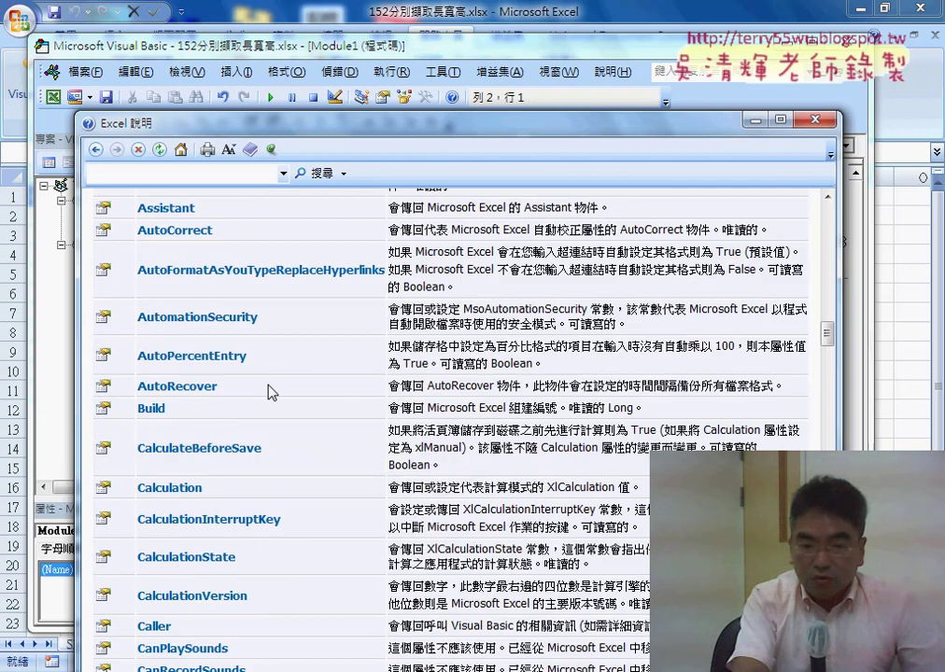
scroll(269, 392, down, 1)
scroll(269, 392, down, 2)
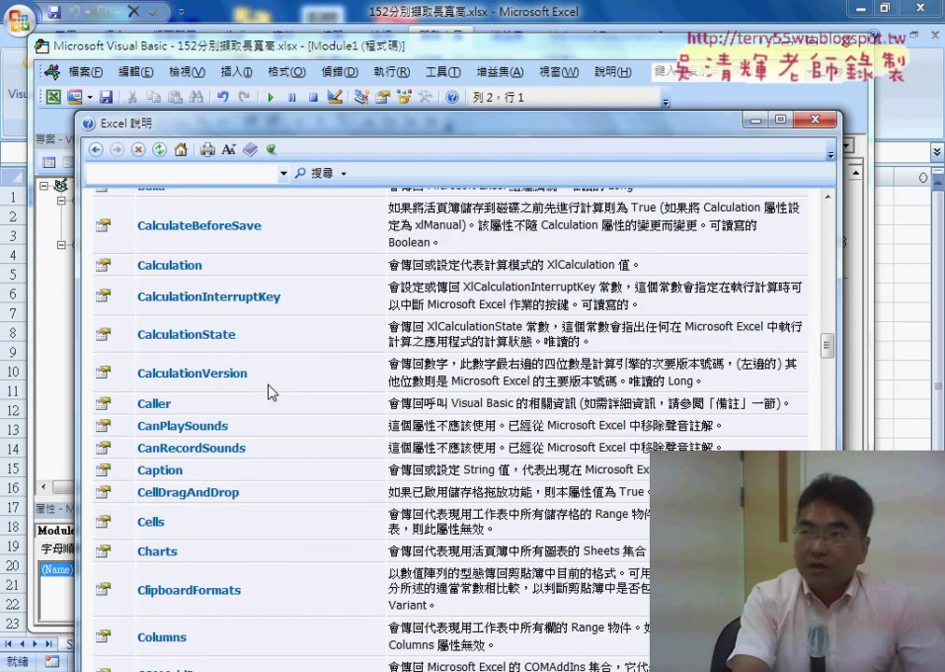
scroll(327, 400, down, 3)
scroll(333, 399, down, 1)
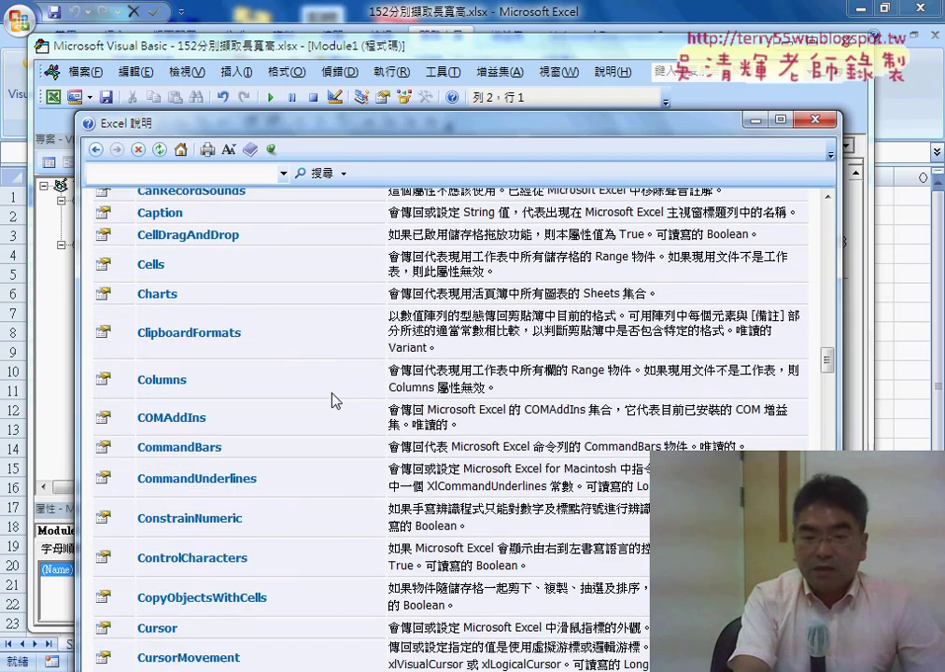
scroll(335, 399, down, 3)
scroll(335, 400, down, 2)
scroll(334, 399, down, 1)
scroll(334, 400, down, 1)
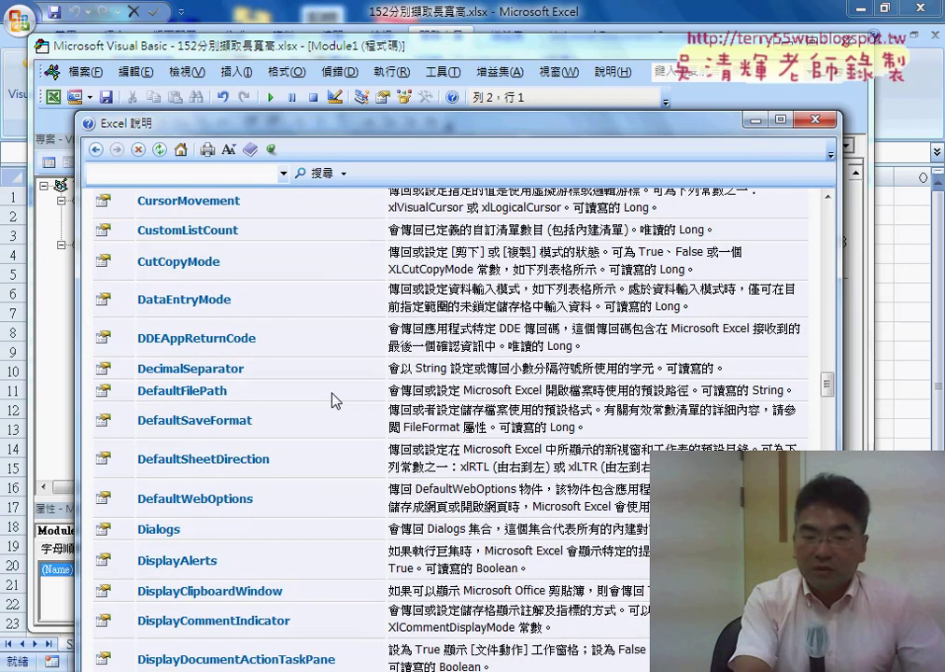
scroll(334, 399, down, 1)
scroll(334, 400, down, 1)
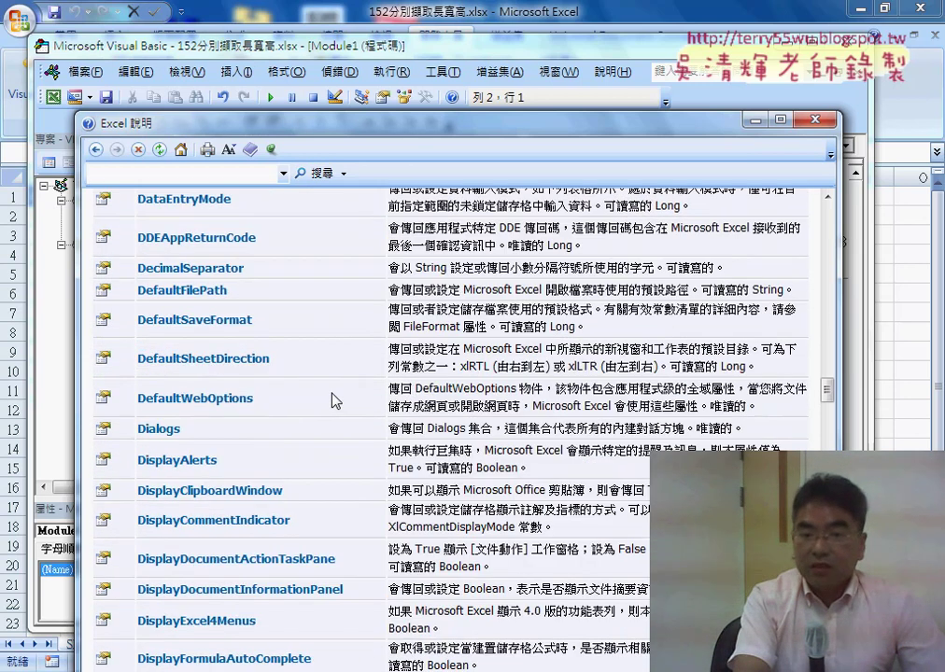
scroll(334, 400, down, 1)
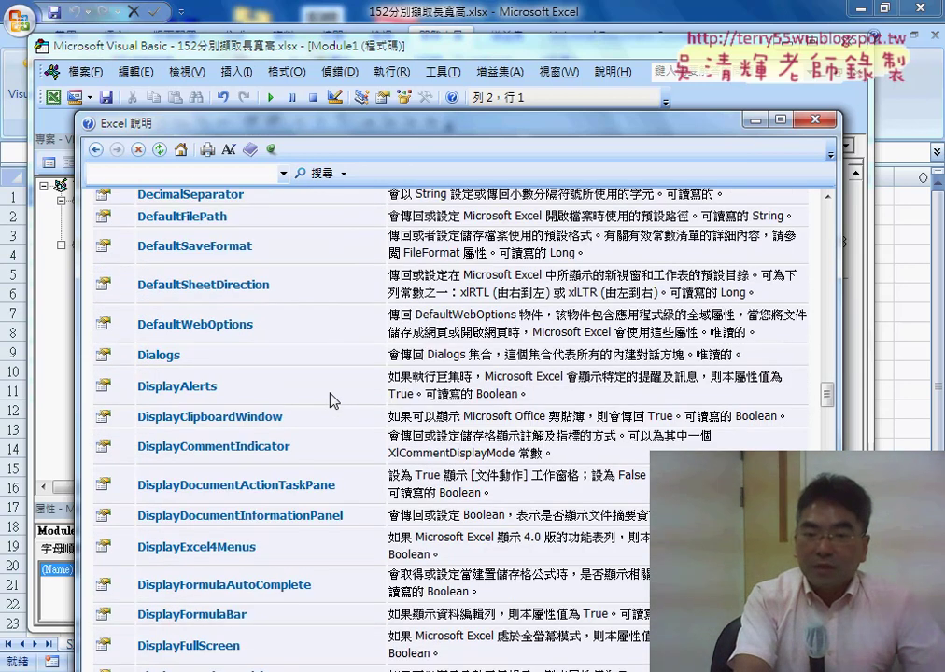
scroll(344, 401, down, 1)
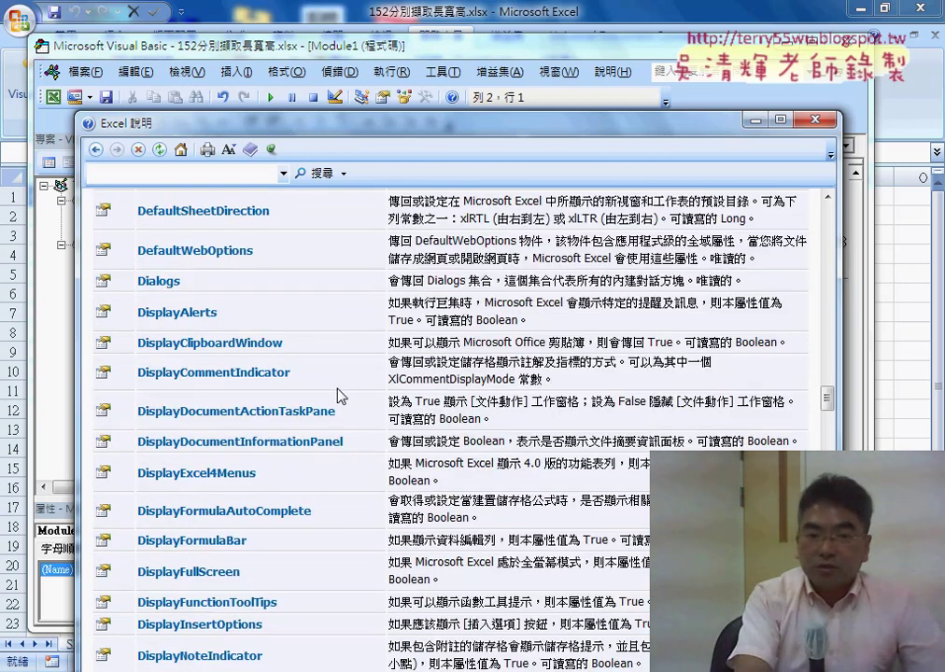
- Highlight DisplayAlerts, its alerts-and-messages phrase and Boolean type, then close the help window
double_click(176, 346)
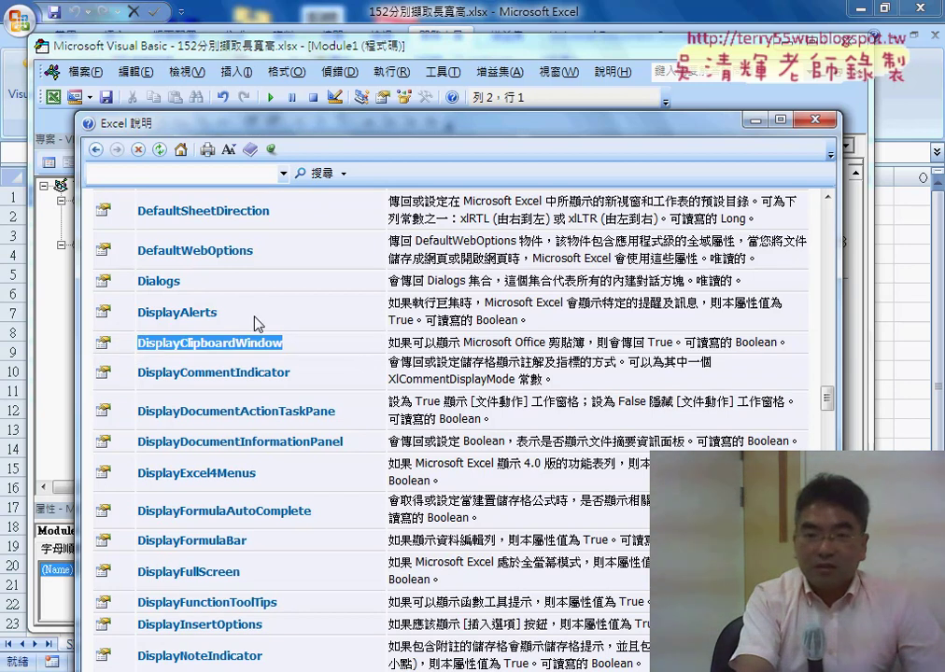
double_click(184, 316)
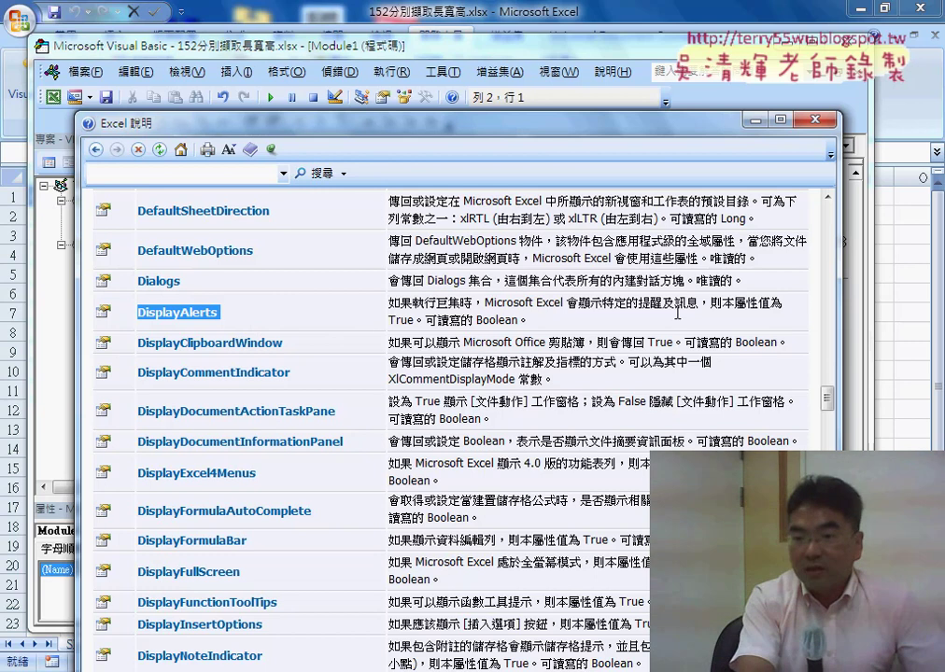
drag(638, 303, 689, 311)
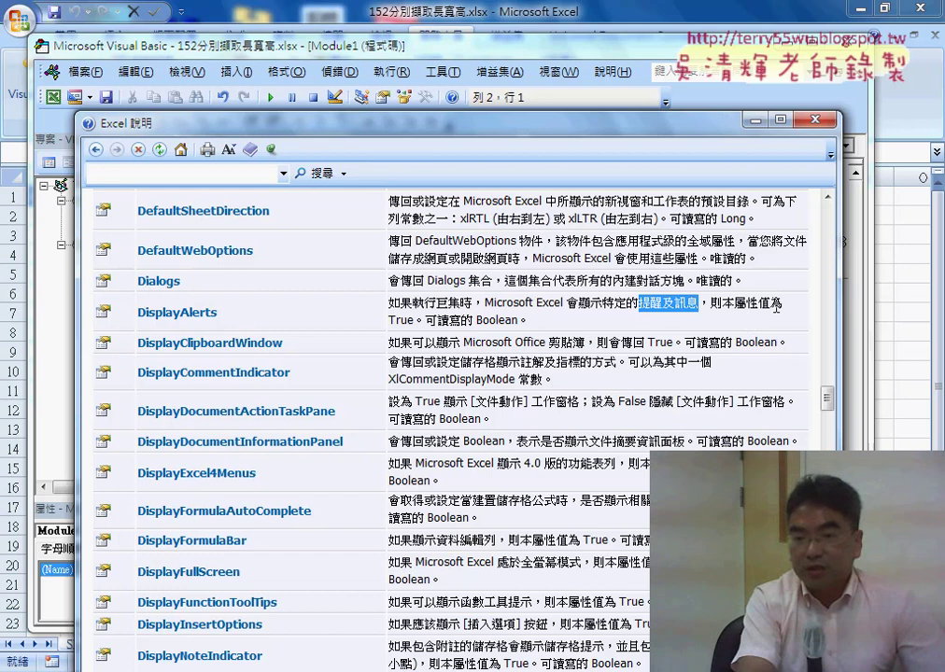
drag(477, 320, 506, 322)
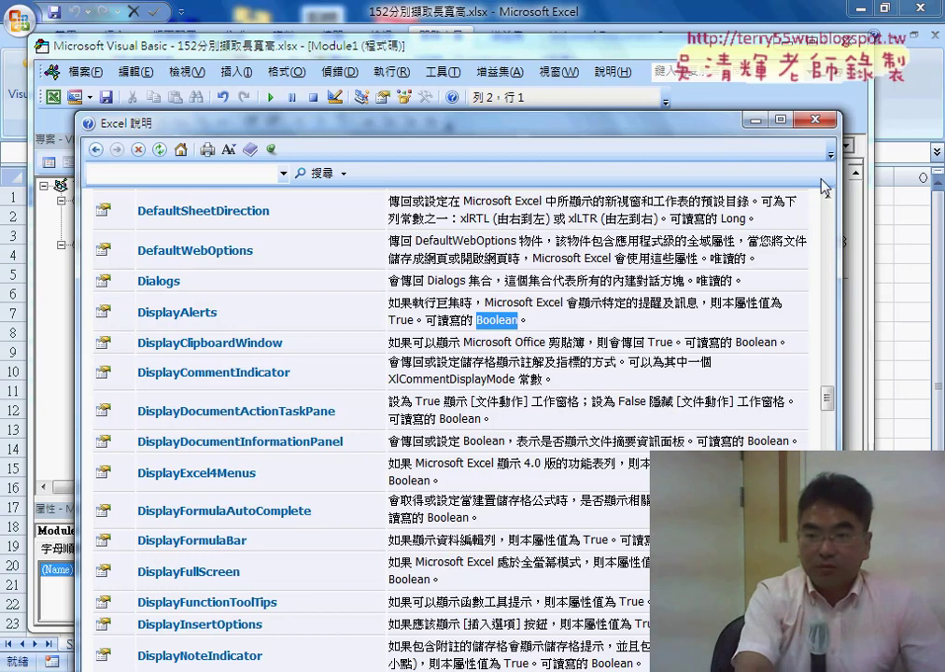
click(815, 119)
- Add an indented line under Sub 資料剖析() and type application. to list its members
click(407, 171)
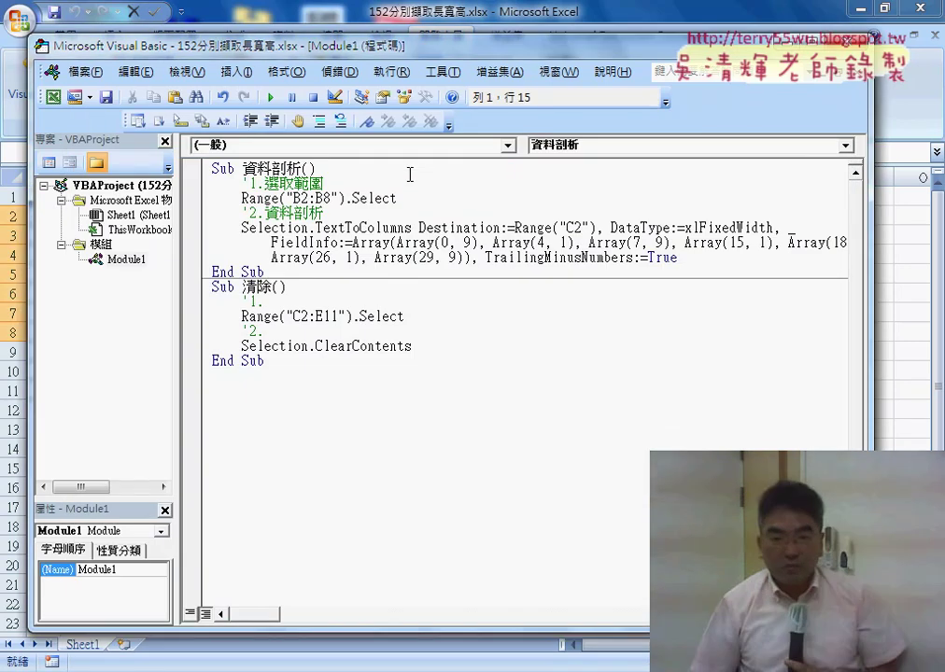
key(Return)
key(Tab)
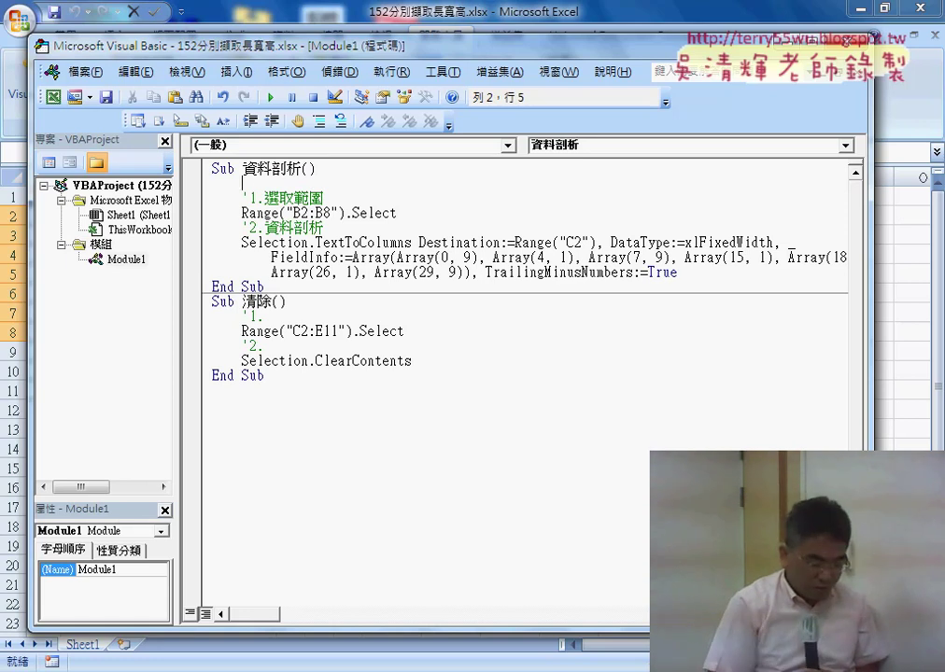
text(app)
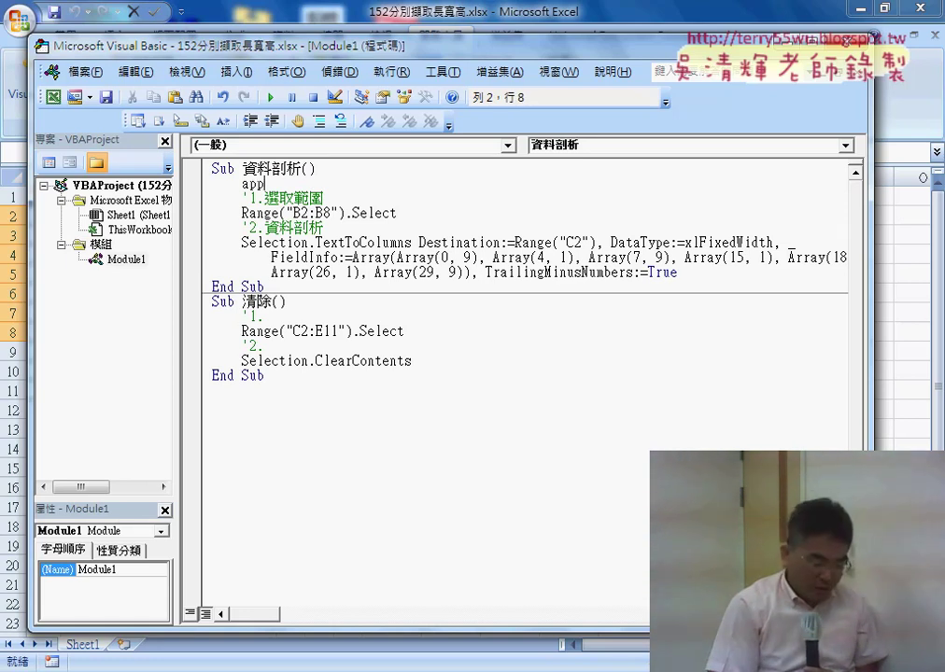
text(licati)
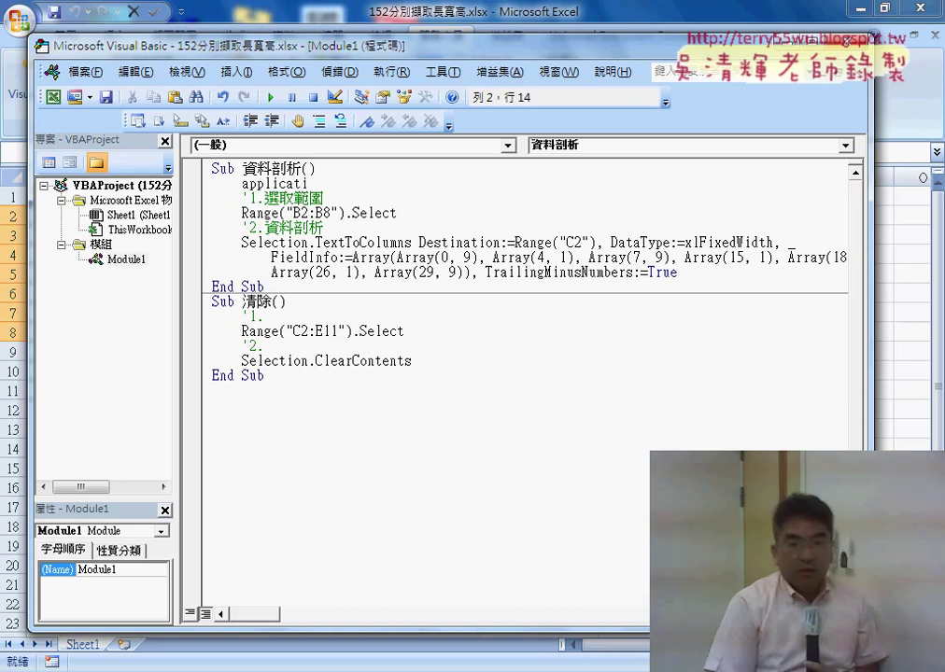
text(on)
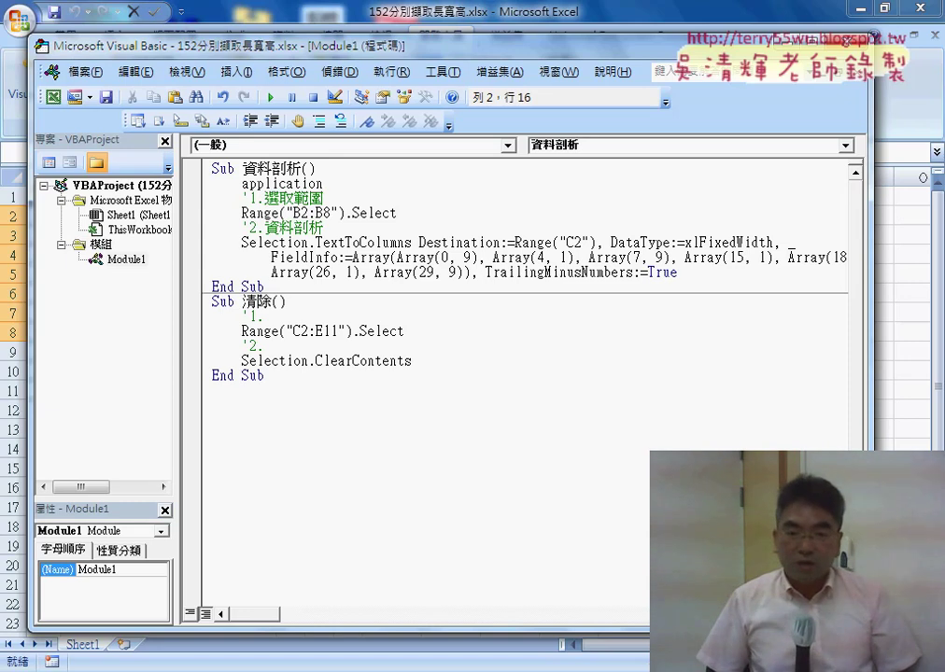
text(.)
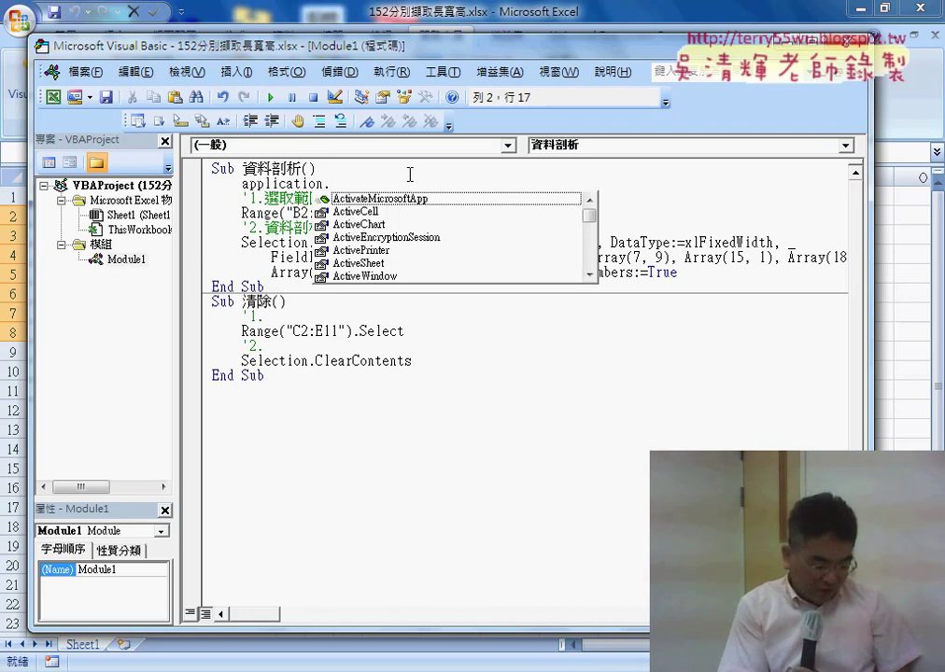
- Complete the line as Application.DisplayAlerts = False using the IntelliSense list, and highlight it
text(di)
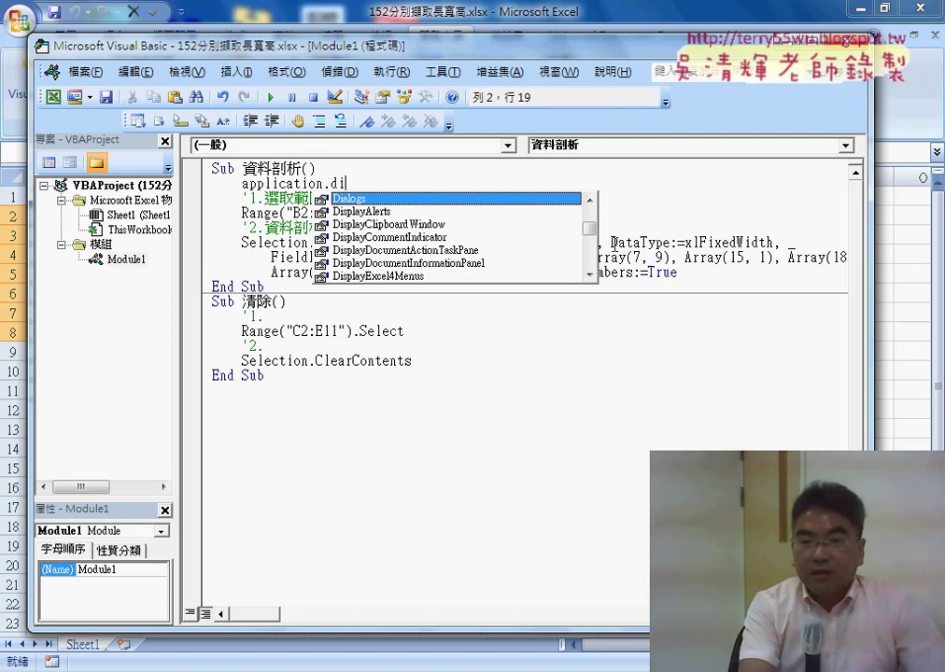
drag(589, 228, 594, 214)
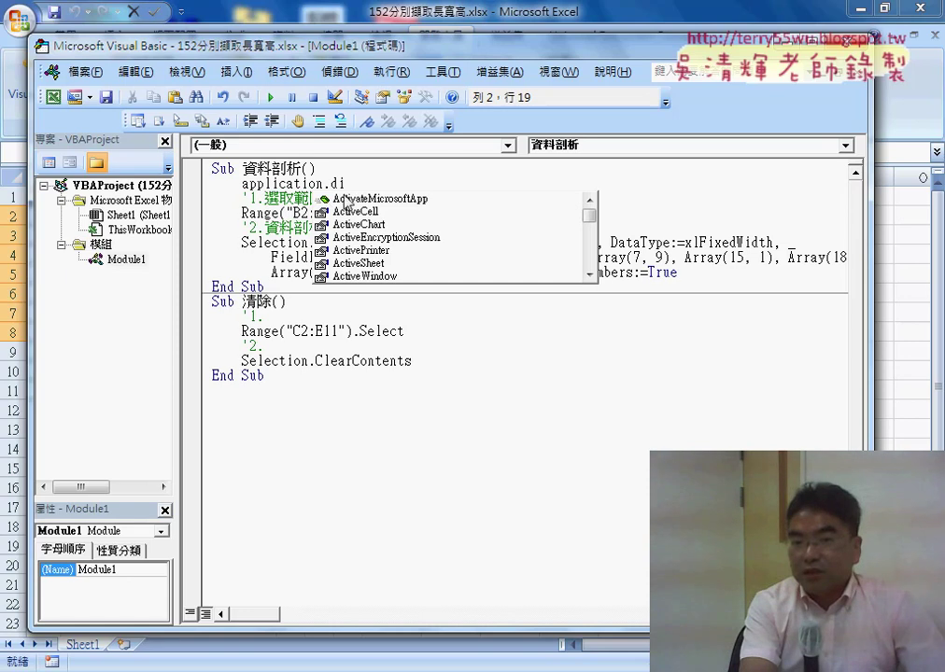
drag(348, 183, 333, 183)
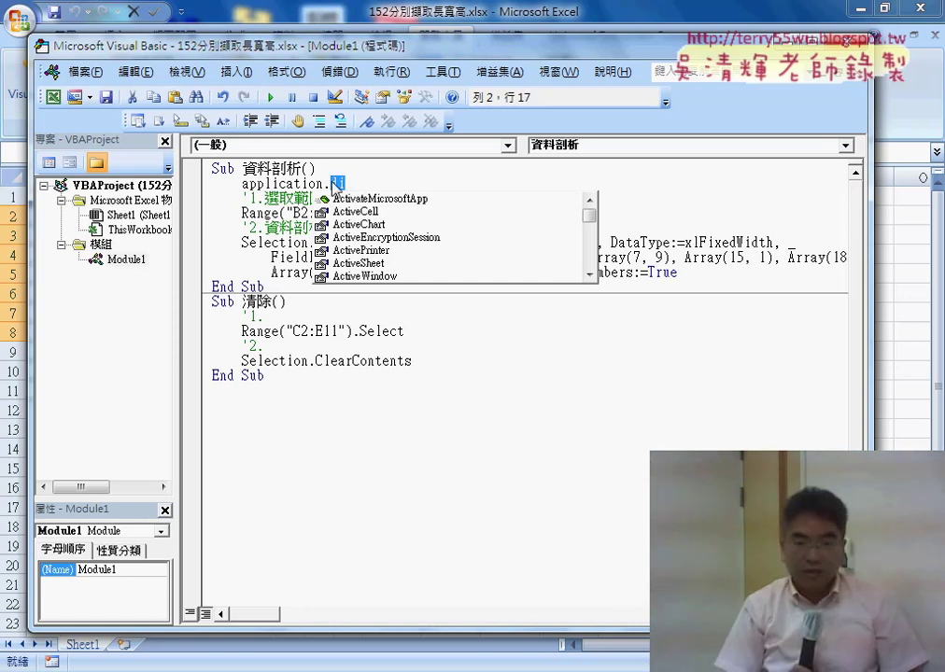
key(BackSpace)
key(ctrl+j)
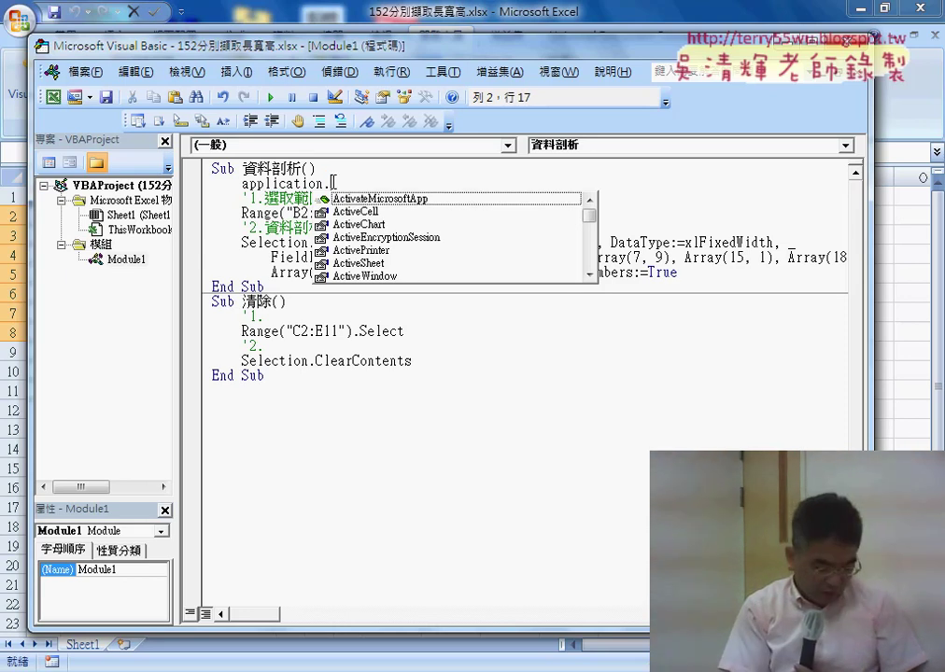
text(di)
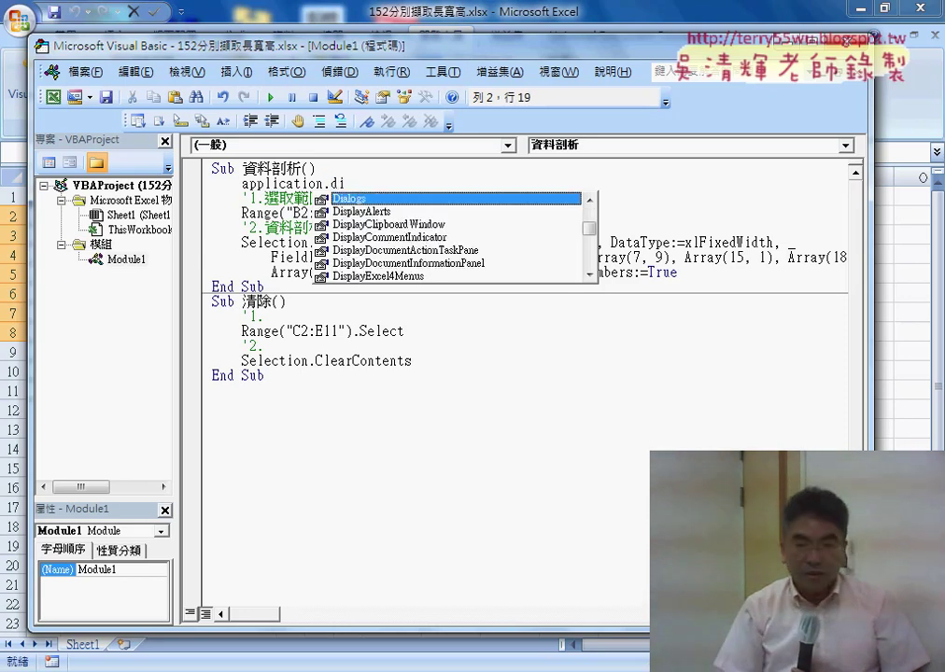
key(Down)
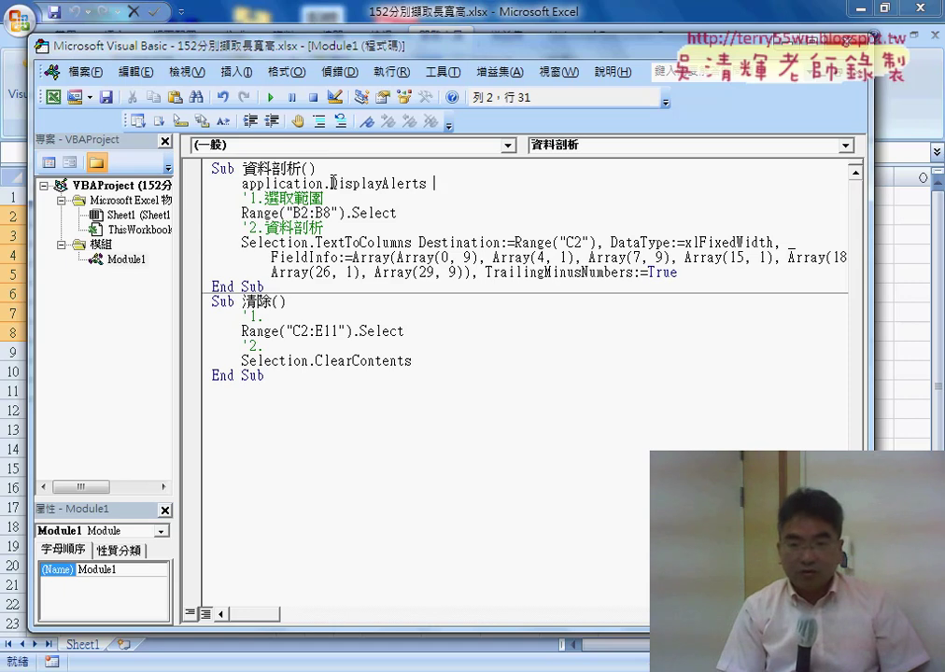
text(=)
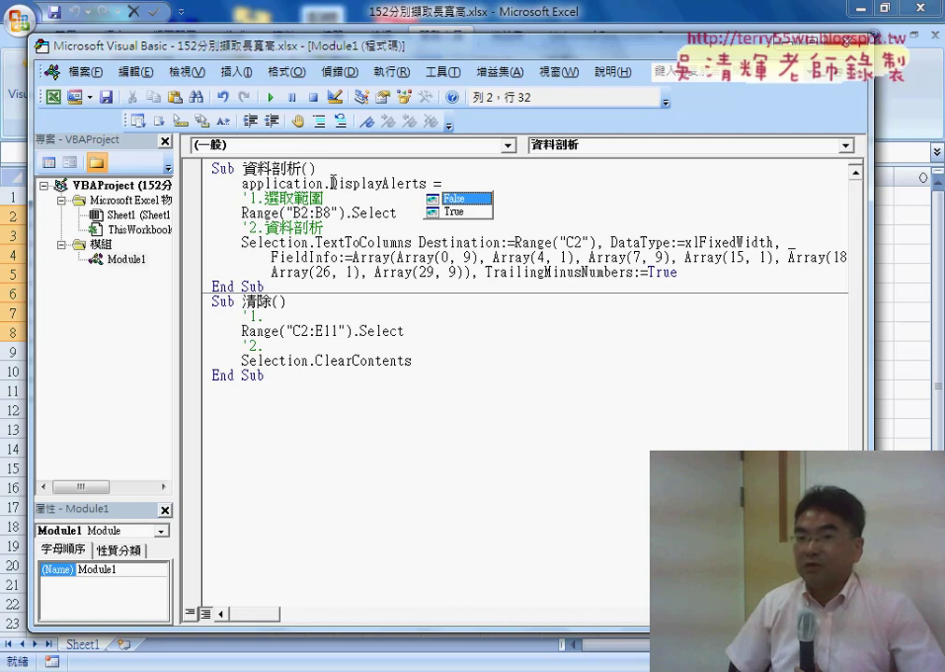
text(False)
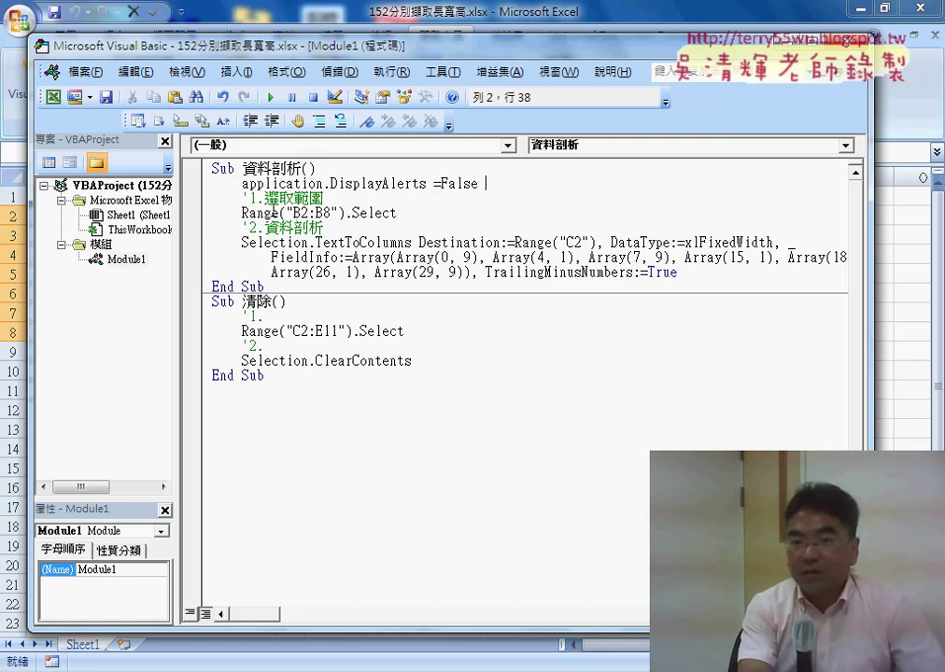
click(270, 214)
drag(242, 184, 471, 186)
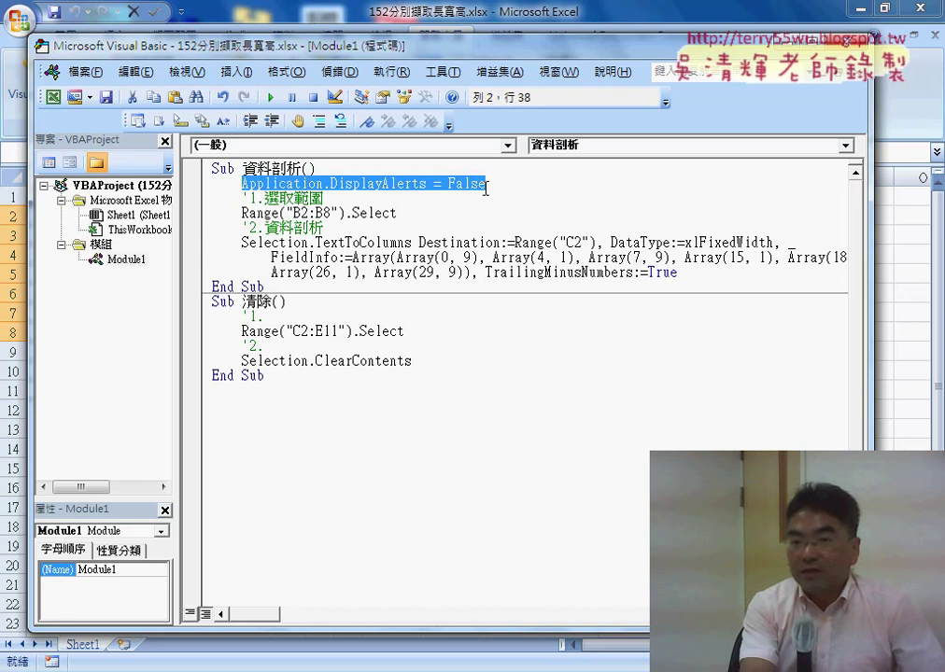
click(695, 270)
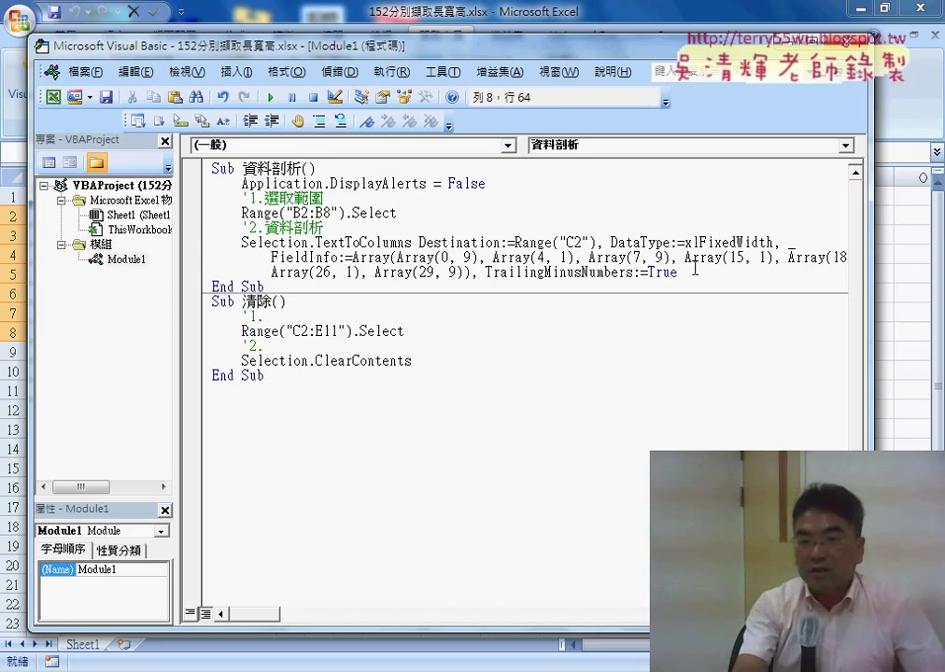
- Add a blank line before End Sub and paste Application.DisplayAlerts from line 2 onto it
key(Return)
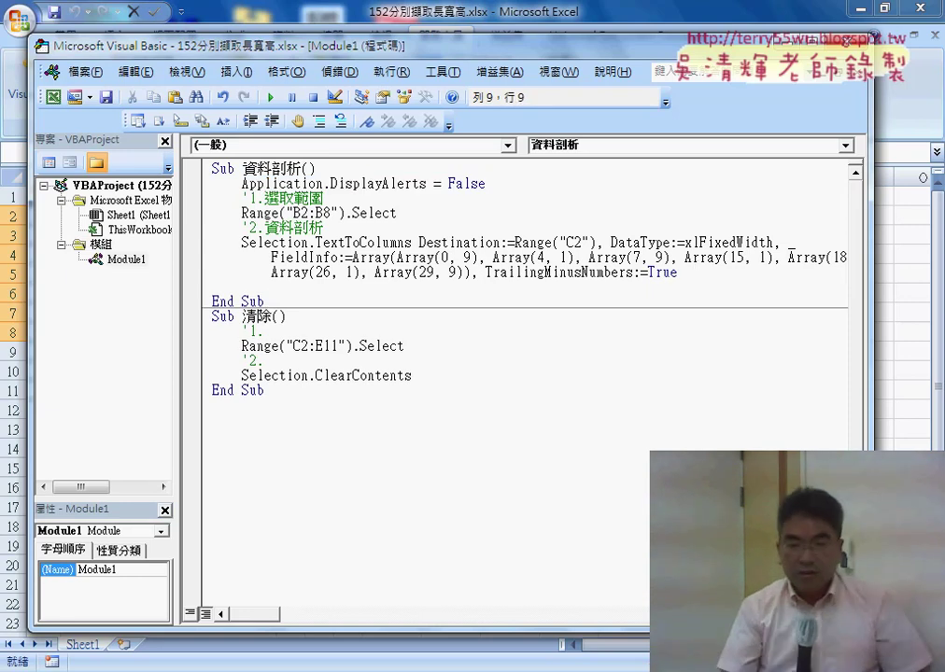
key(BackSpace)
key(BackSpace)
key(BackSpace)
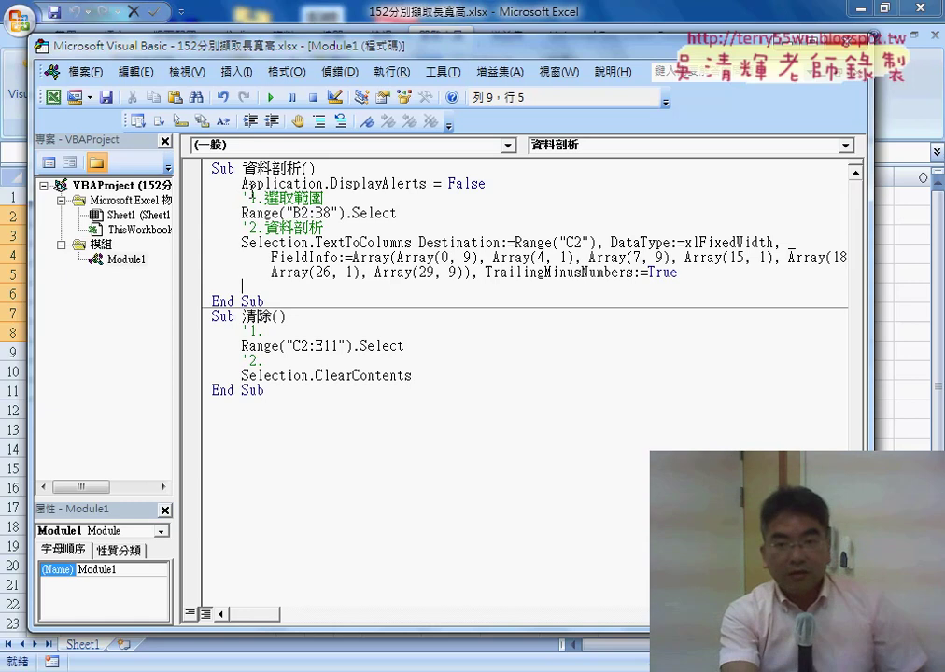
mouse_move(242, 185)
mouse_down()
mouse_move(431, 187)
mouse_move(264, 293)
mouse_up()
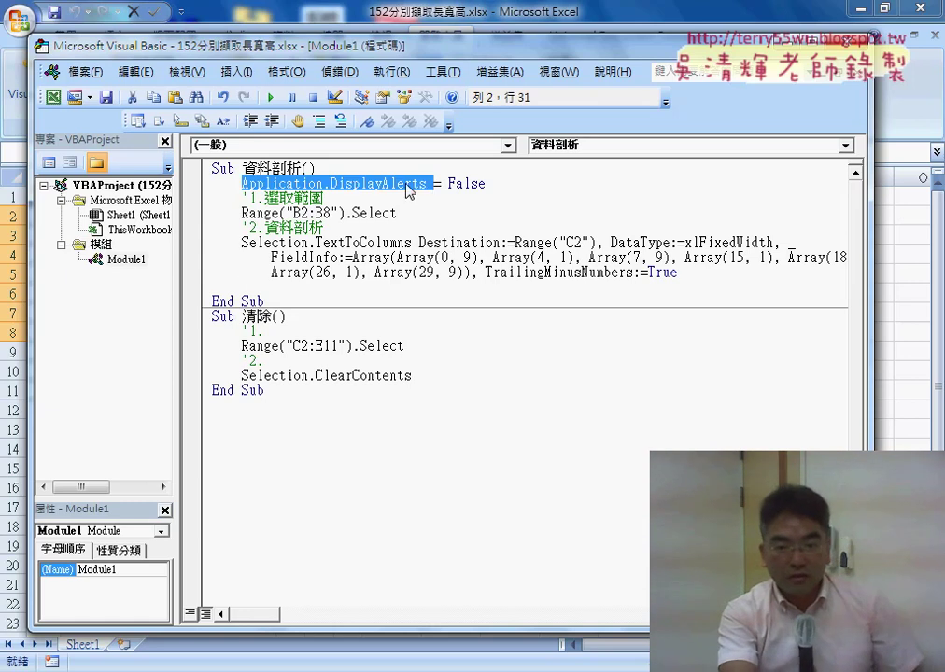
click(266, 287)
text(Application.DisplayAlerts)
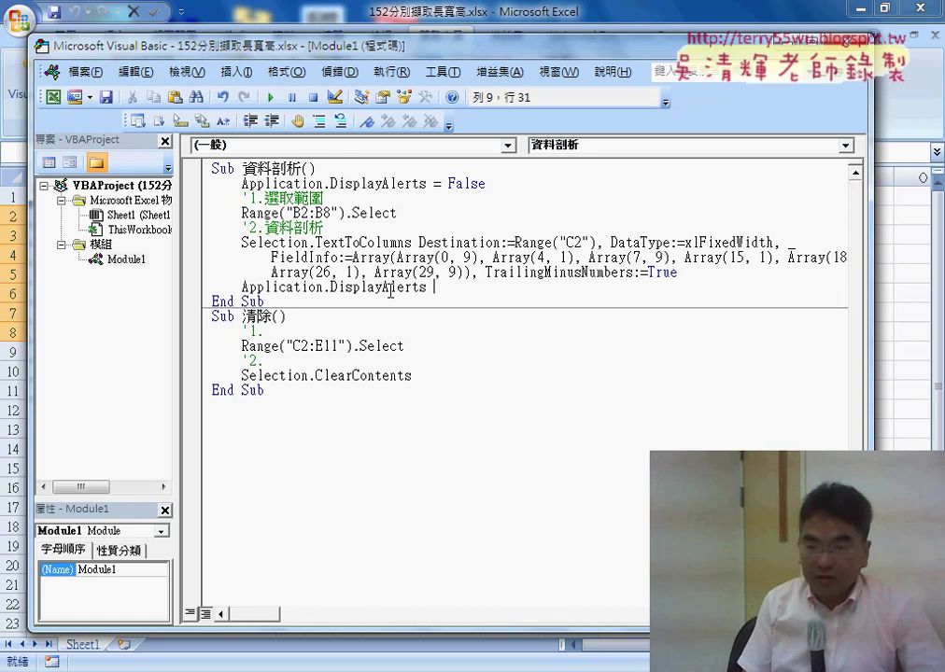
- Complete the line as Application.DisplayAlerts = True and compare it with the False statement
text(=)
key(Down)
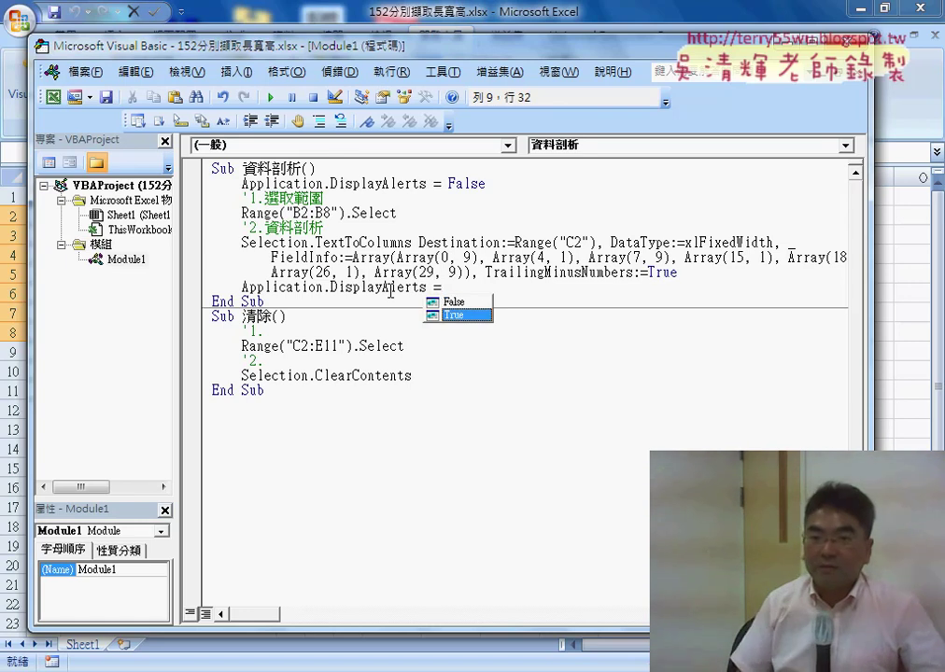
key(space)
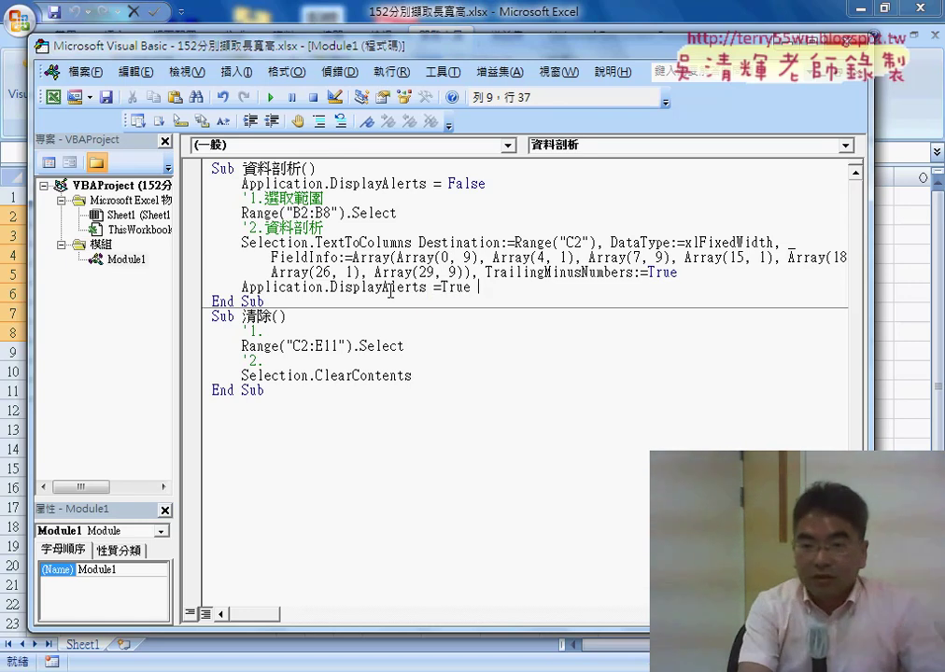
click(404, 393)
drag(486, 184, 247, 184)
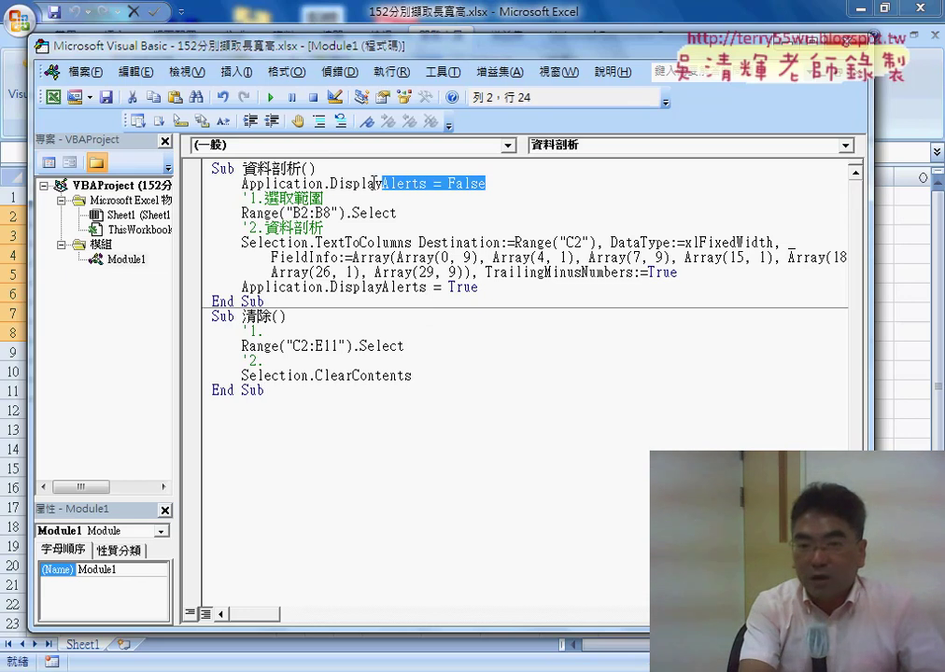
drag(485, 287, 242, 287)
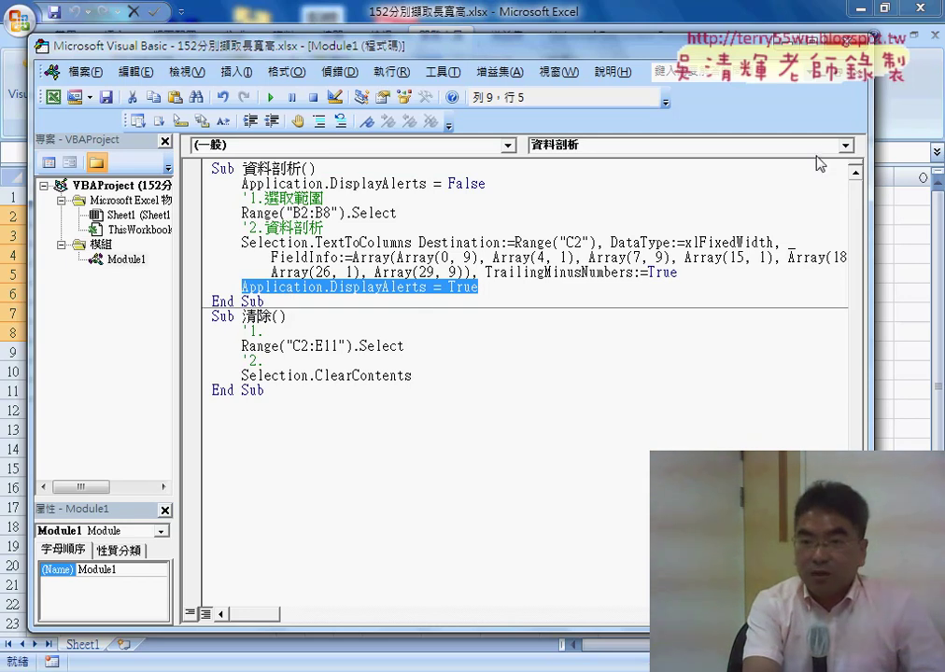
- Back on the sheet, run 清除 then 資料剖析 twice, refilling C2:E8 without a replace prompt
key(alt+F11)
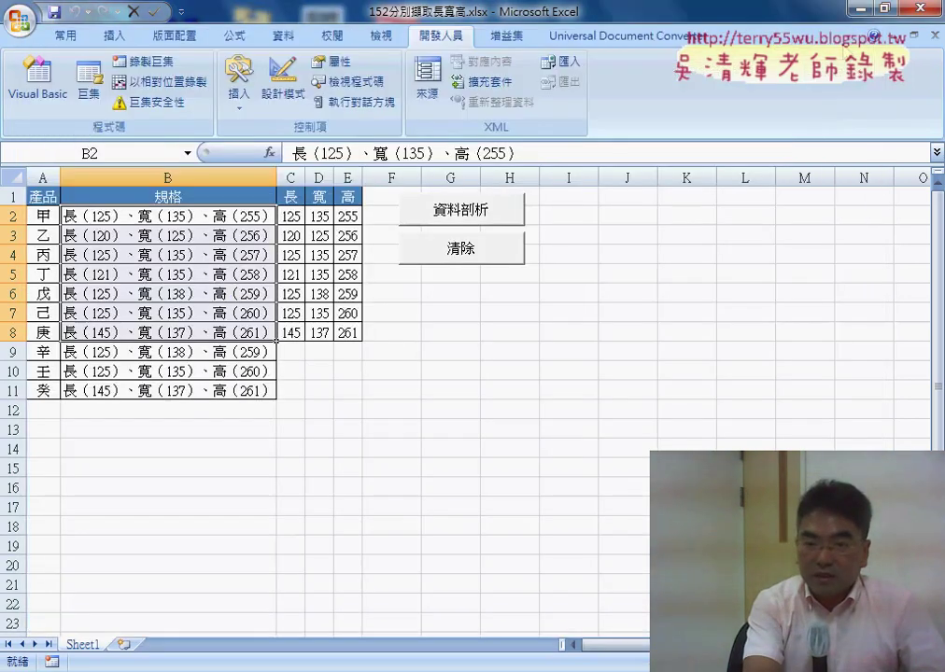
click(675, 271)
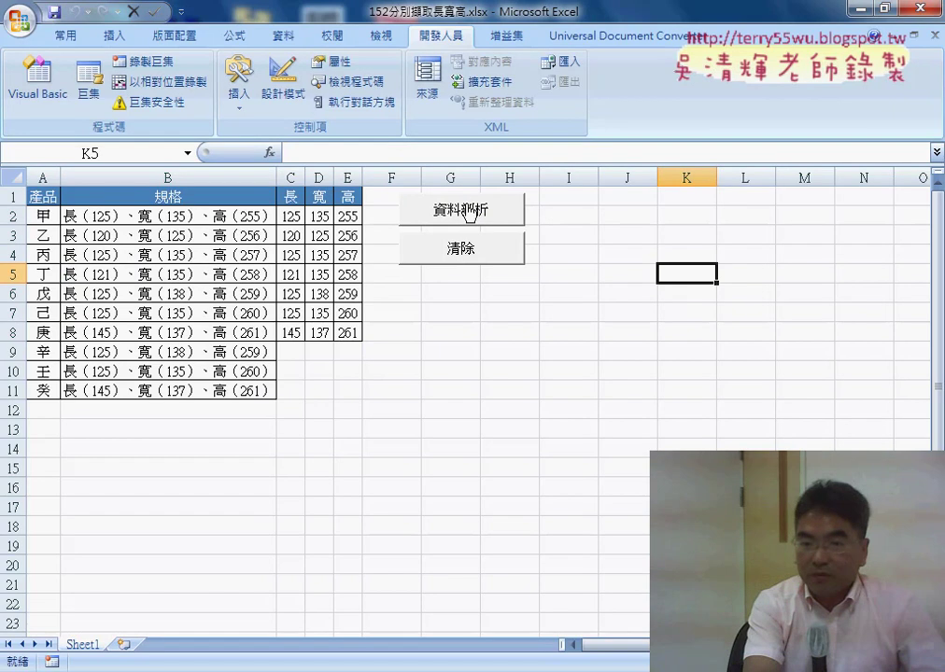
click(473, 250)
click(485, 211)
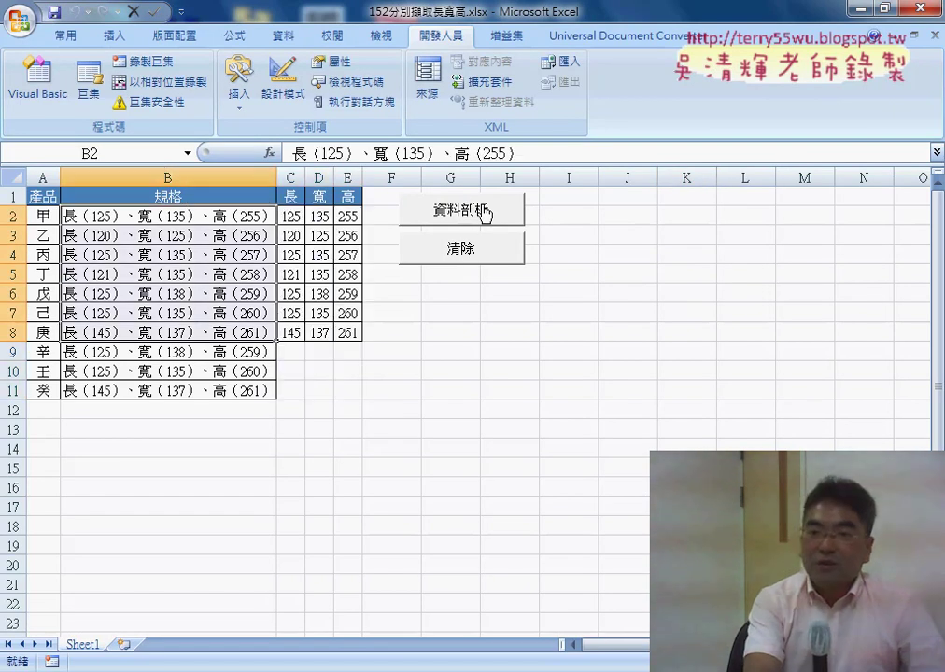
click(485, 249)
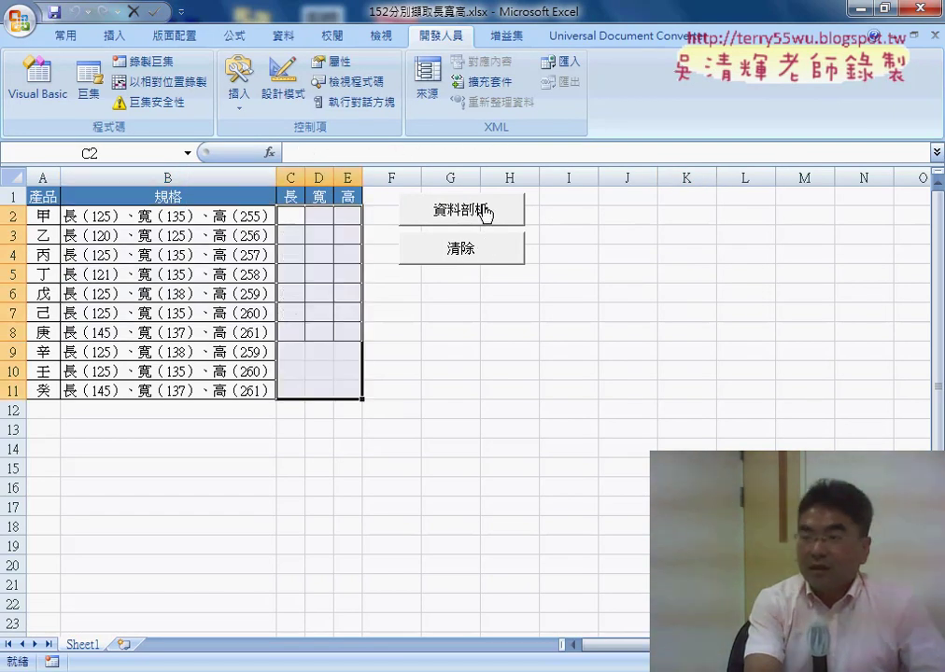
click(483, 214)
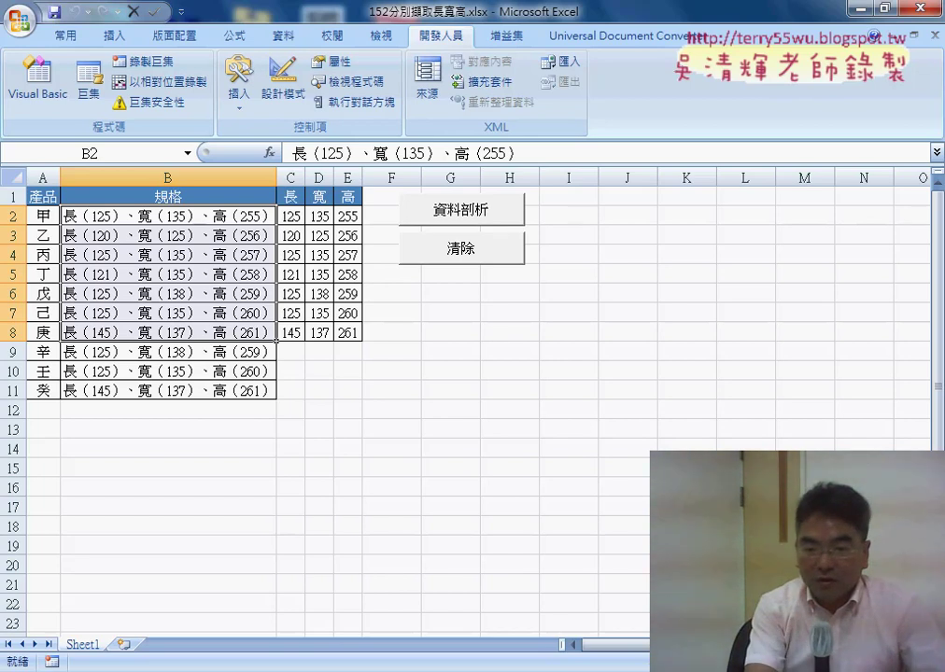
click(432, 588)
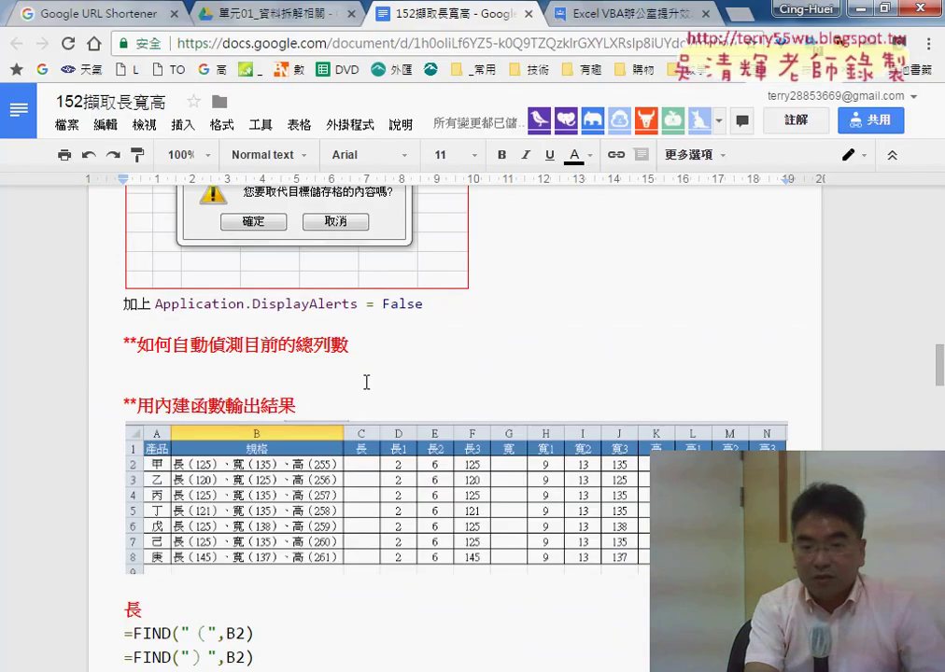
- Review the replace-warning screenshot, the Application.DisplayAlerts = False note and the message-box heading
scroll(366, 382, up, 3)
click(315, 398)
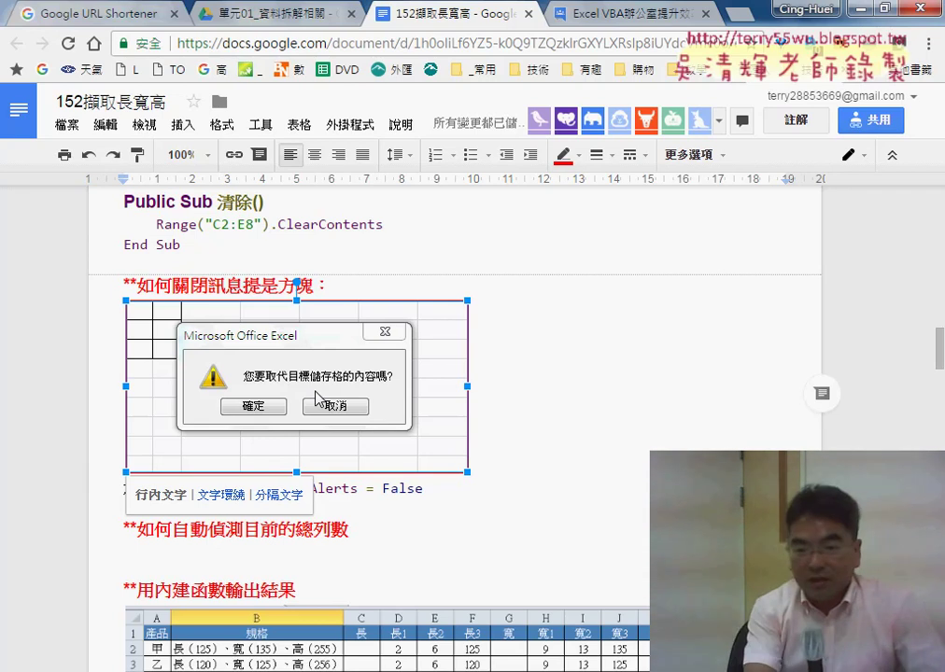
click(173, 494)
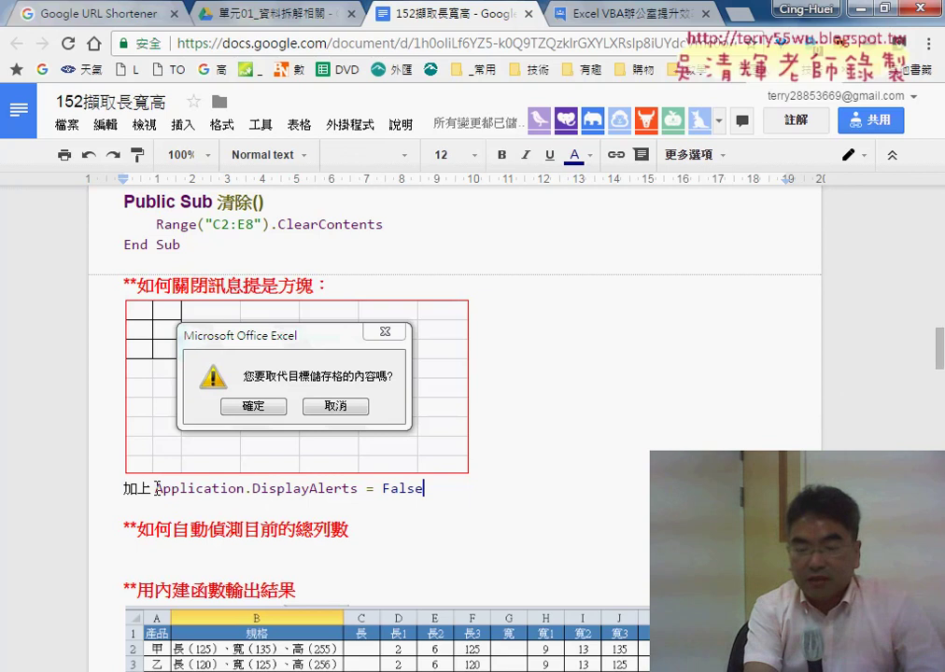
drag(157, 487, 433, 488)
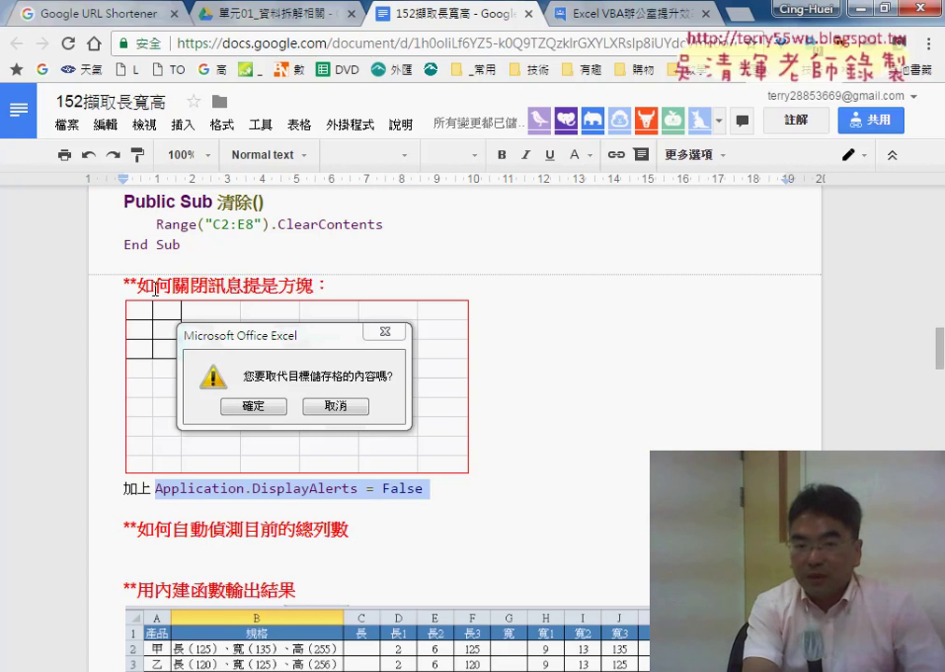
drag(138, 284, 316, 286)
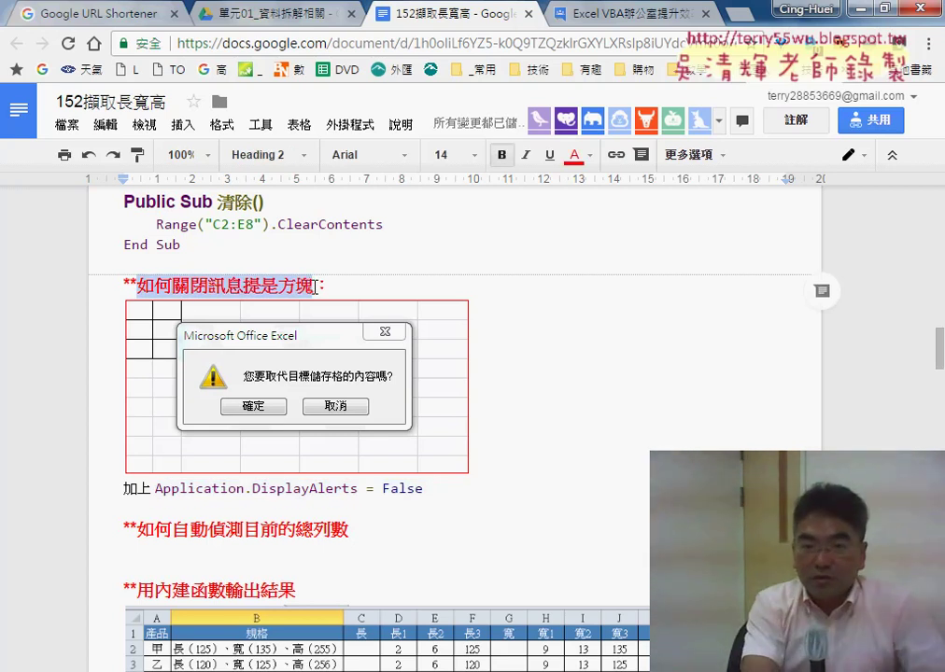
click(277, 18)
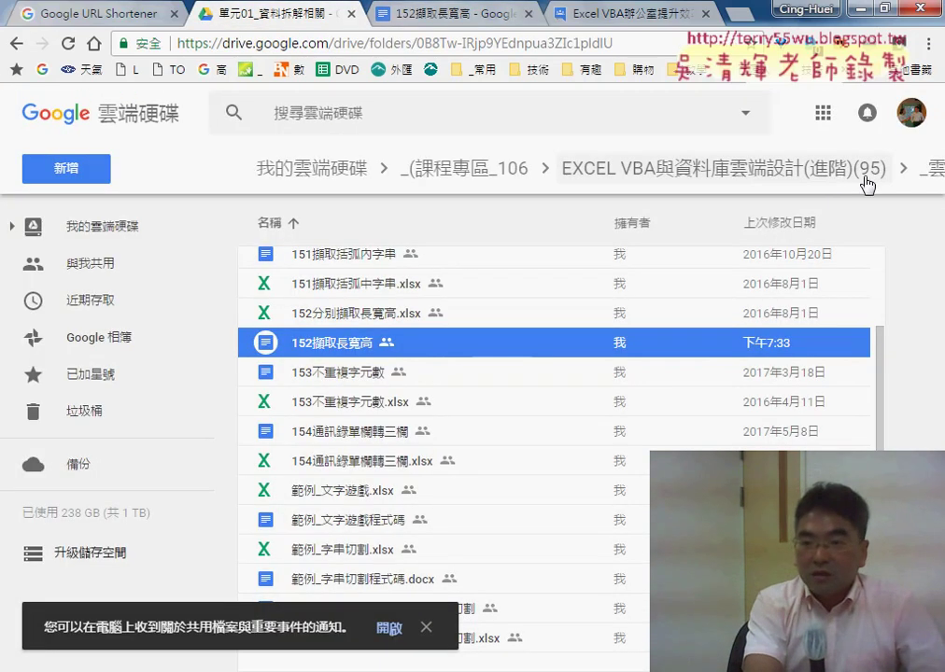
- From the course folder, enter 單元01_資料拆解相關 and open the 152擷取長寬高 notes document
click(918, 182)
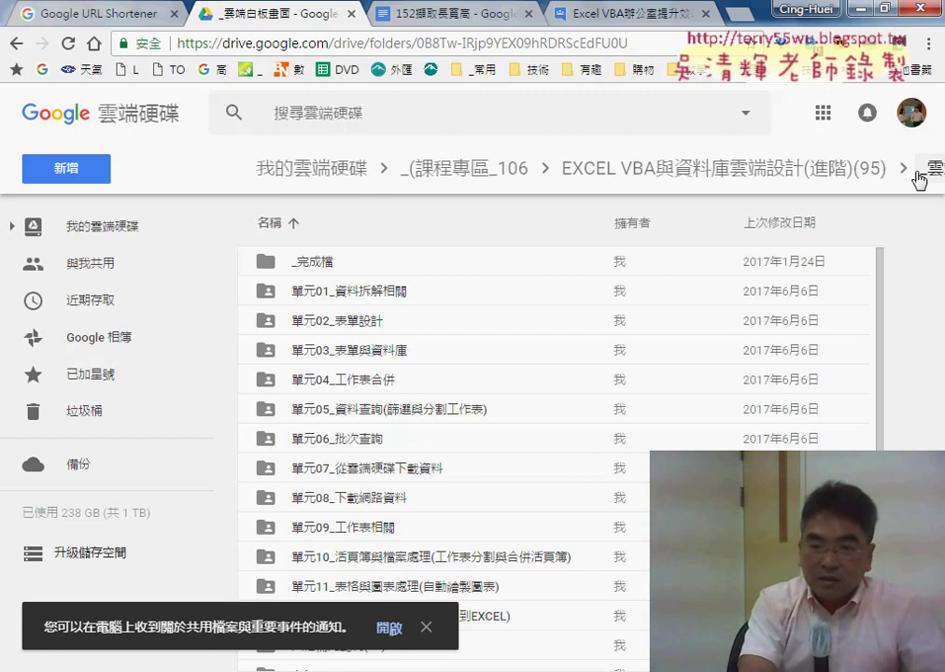
double_click(402, 291)
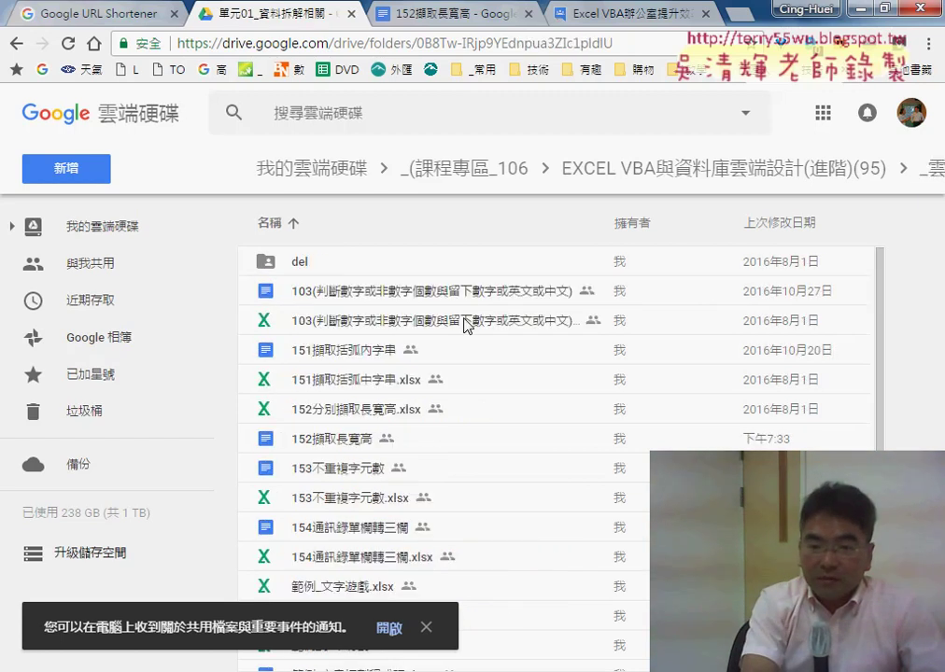
scroll(411, 364, down, 1)
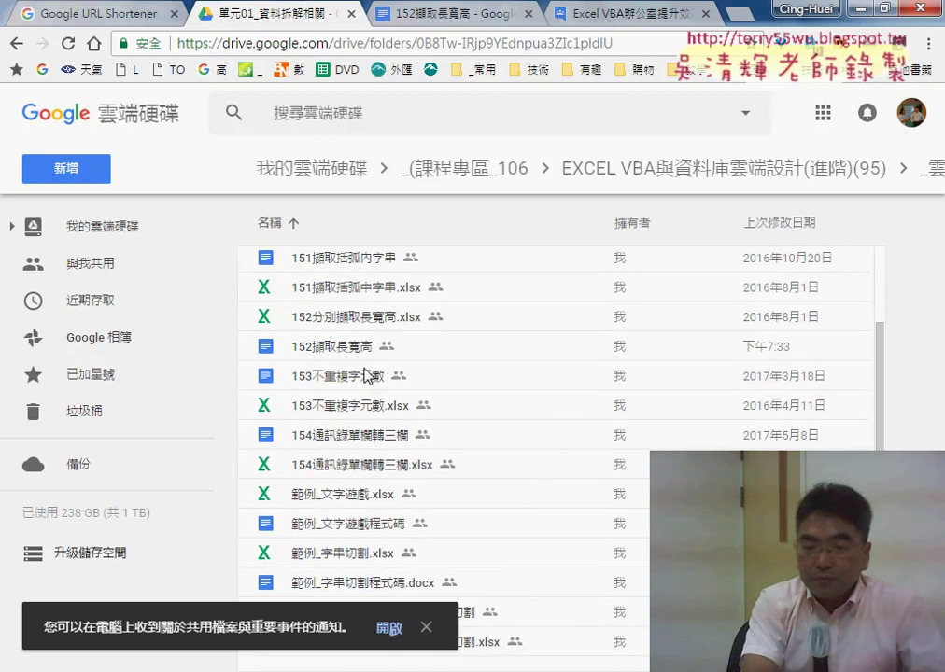
click(314, 343)
click(324, 319)
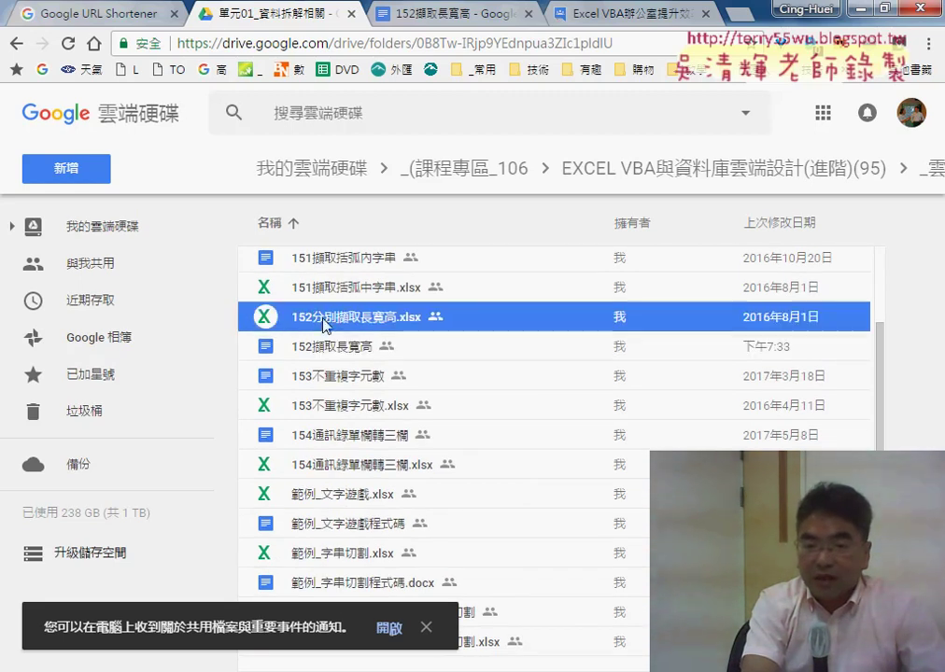
click(356, 350)
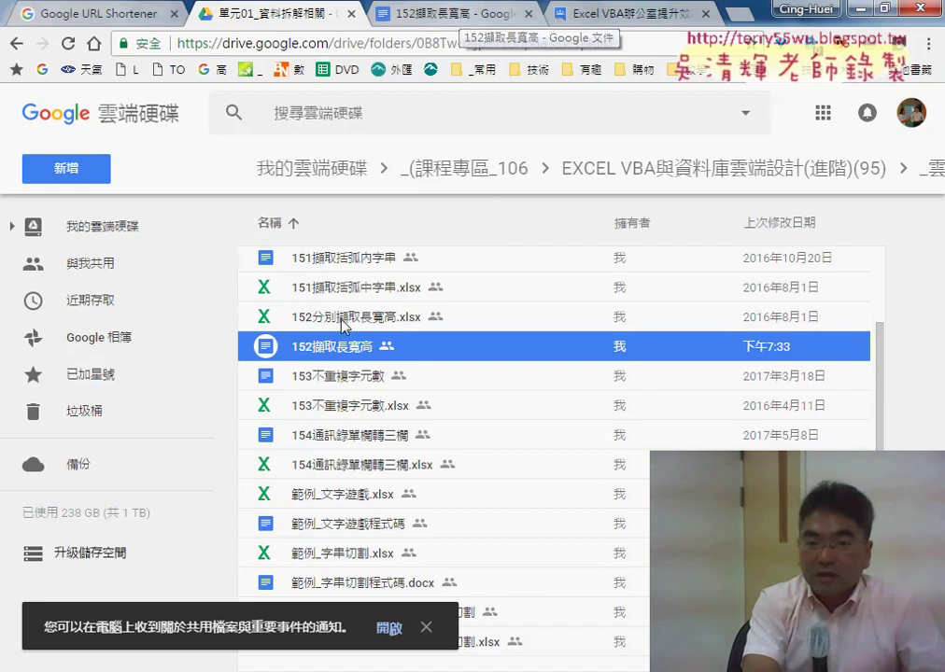
double_click(338, 356)
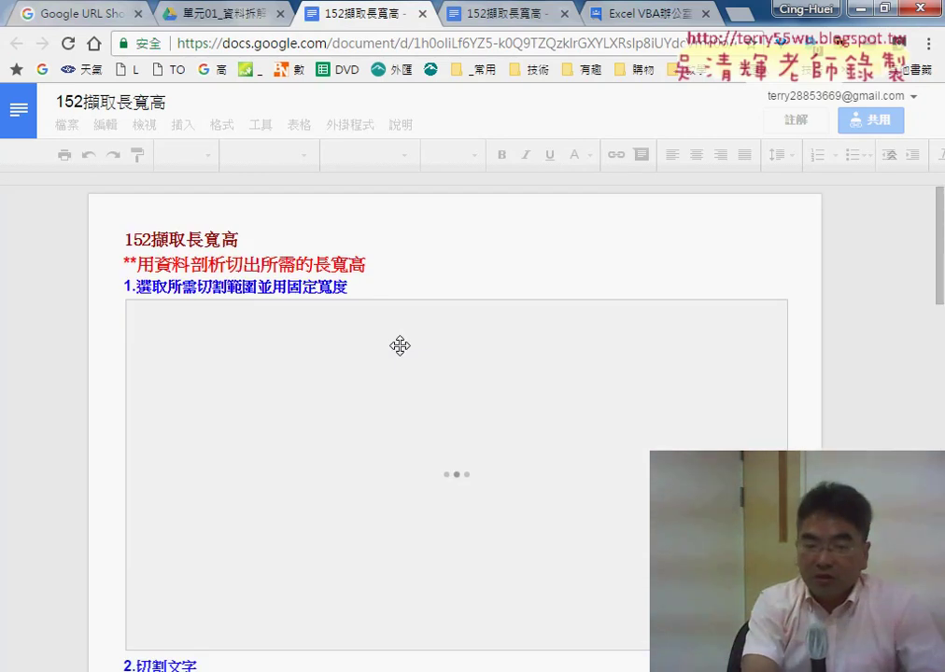
- Scroll past the DisplayAlerts note to the empty line under 如何自動偵測目前的總列數
scroll(400, 347, down, 5)
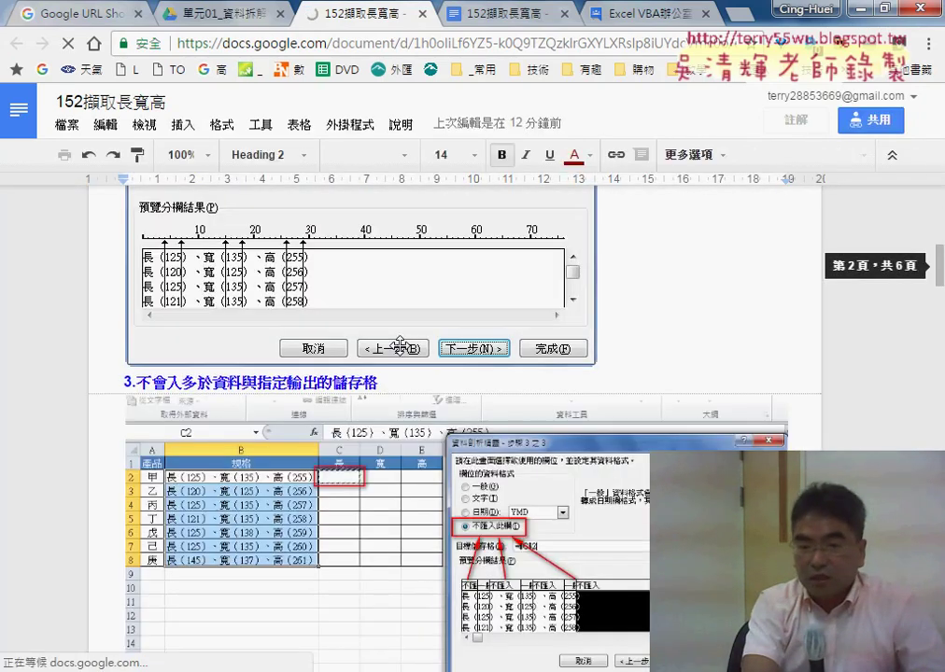
scroll(352, 441, down, 3)
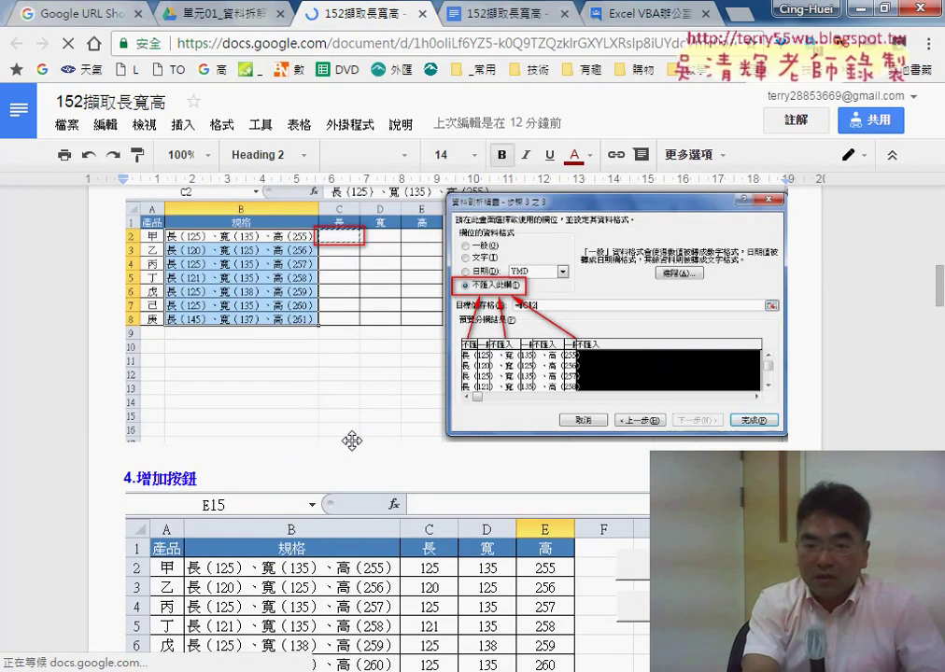
scroll(352, 440, down, 2)
scroll(346, 425, down, 3)
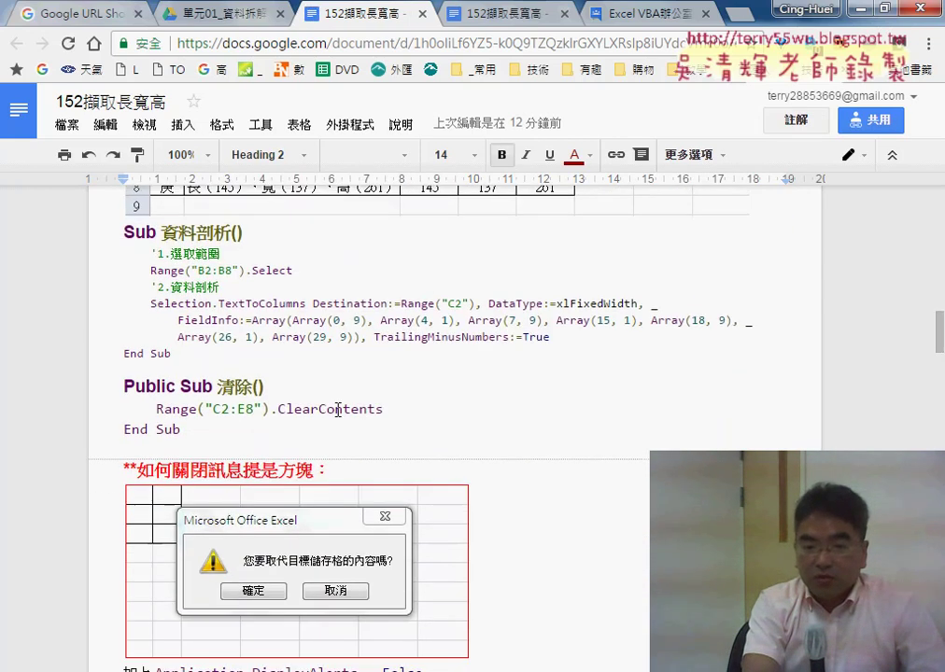
scroll(265, 431, down, 1)
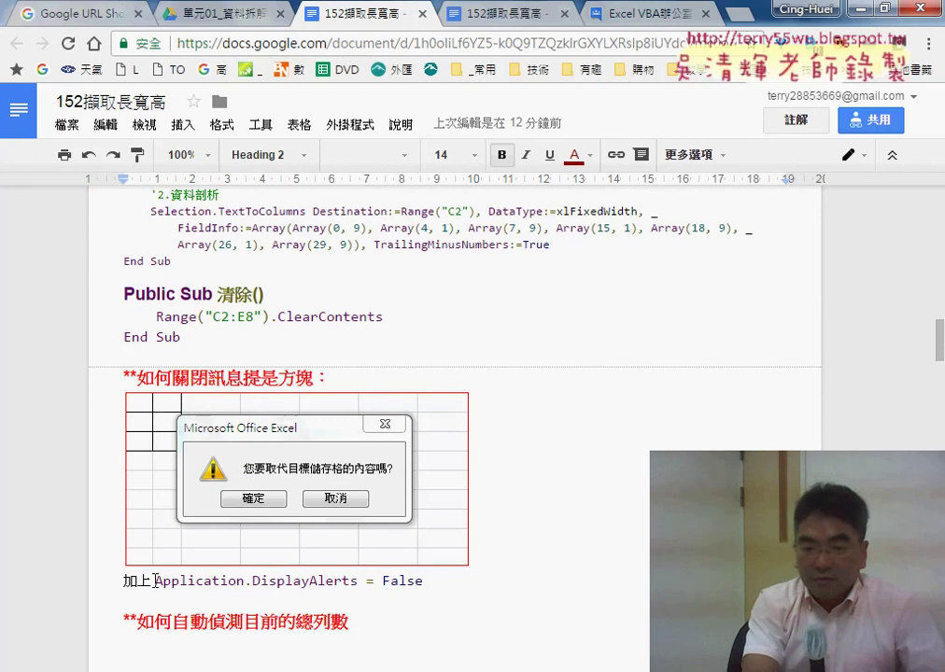
drag(154, 581, 434, 584)
scroll(530, 578, down, 2)
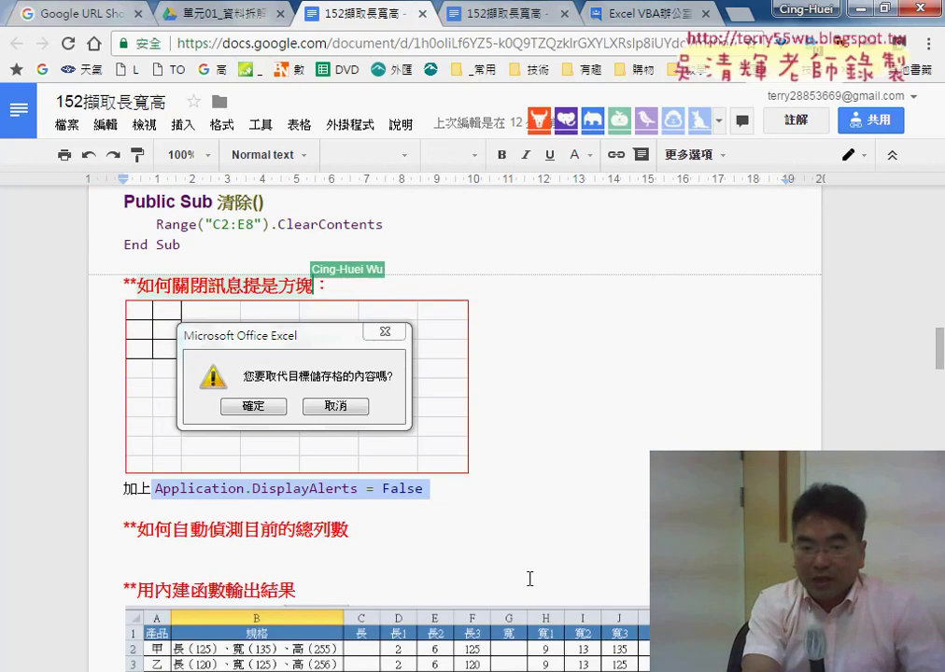
click(172, 456)
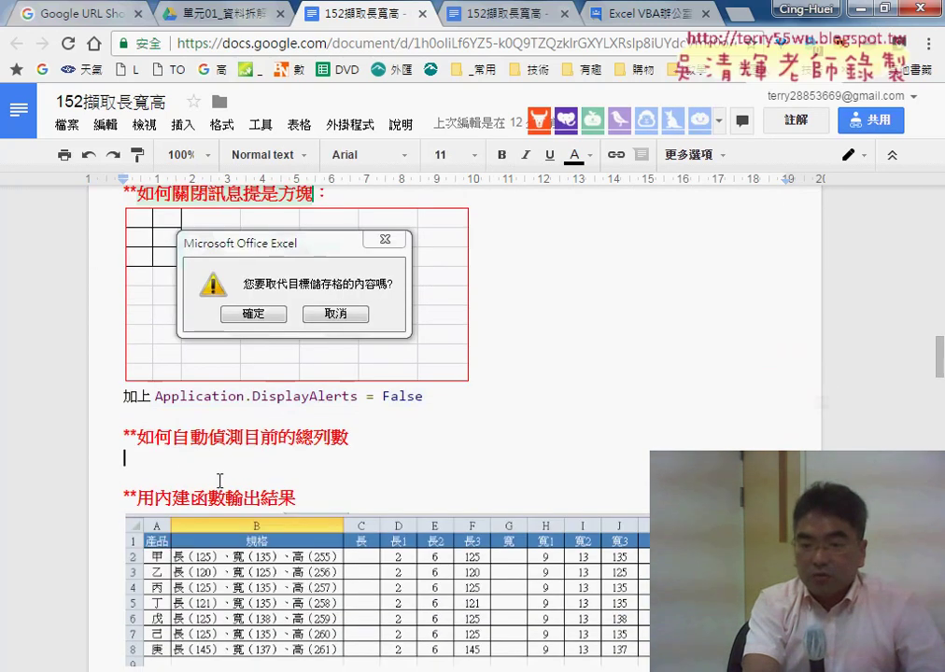
key(alt+Tab)
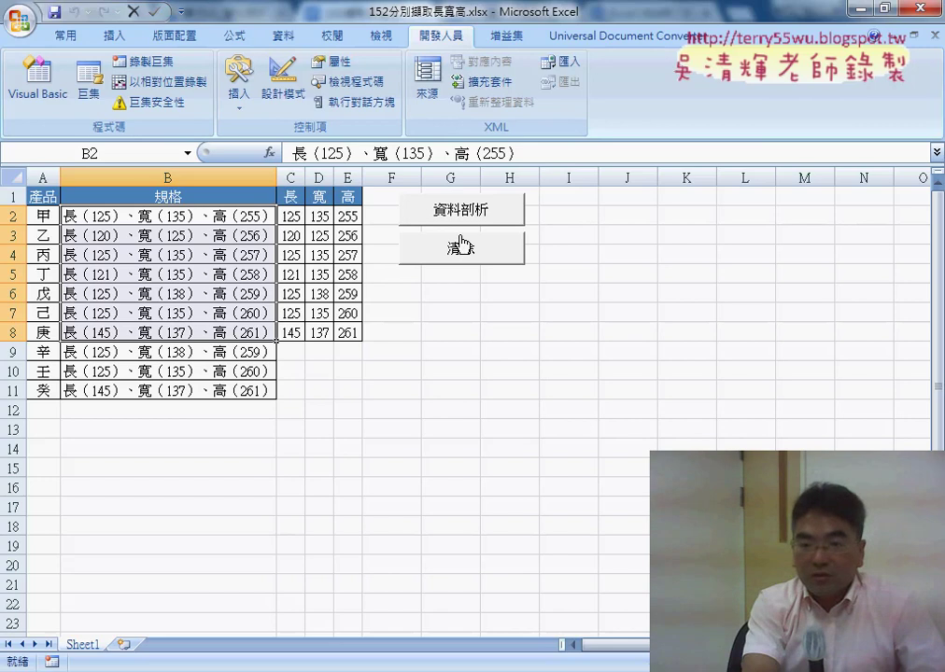
- Re-split the data into C2:E8, then point out unparsed rows 9–11 (辛 to 癸) and empty A12:B14
click(461, 245)
click(477, 212)
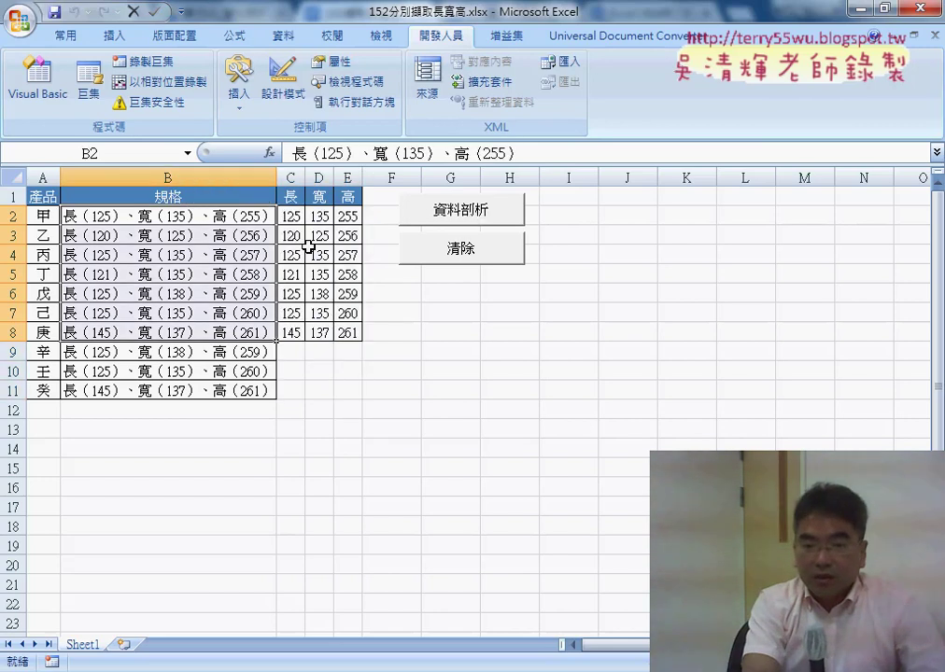
drag(292, 216, 348, 333)
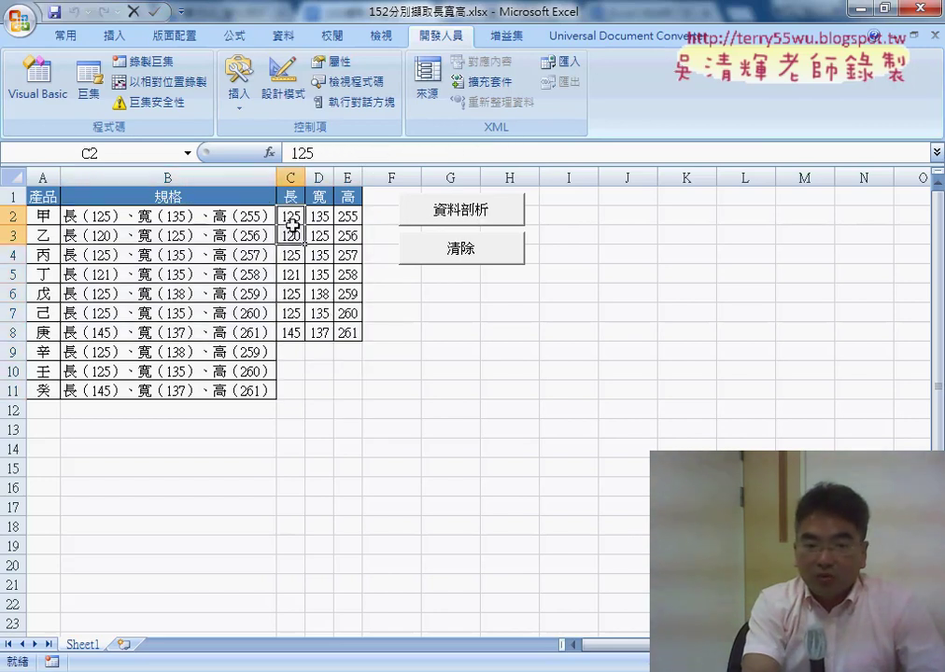
click(46, 358)
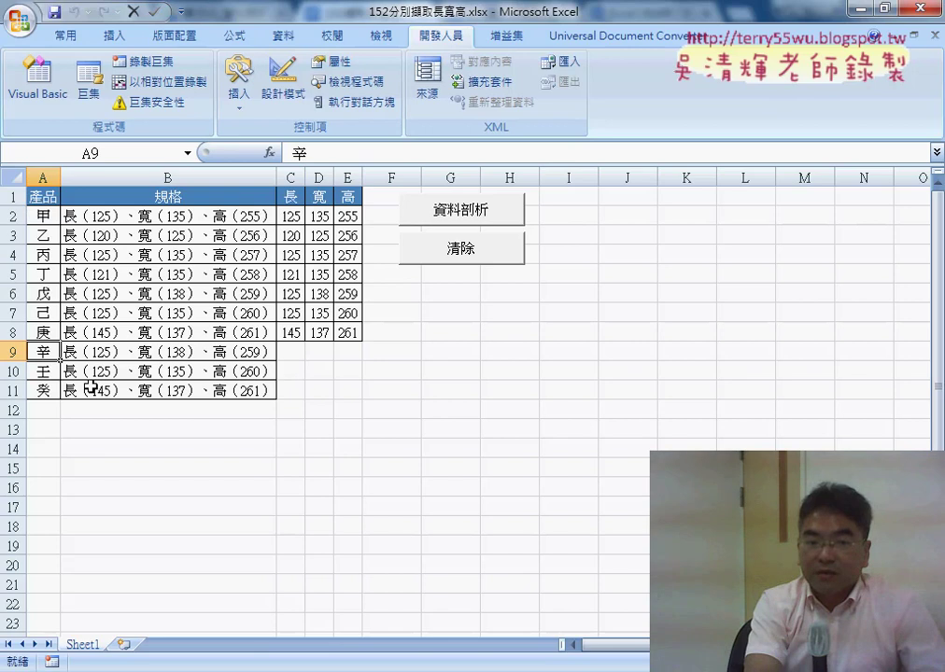
click(40, 392)
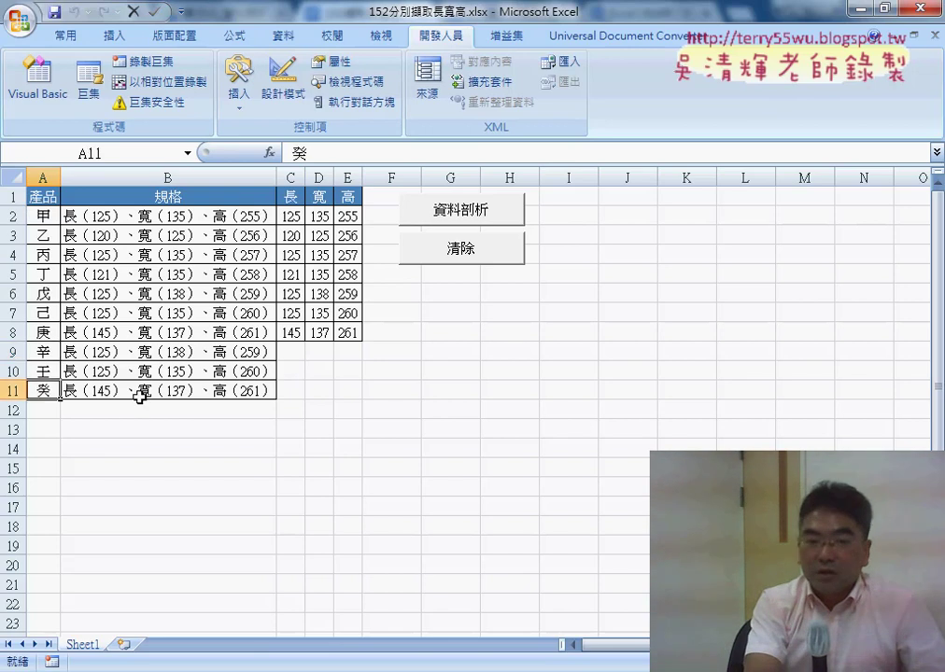
drag(45, 411, 249, 449)
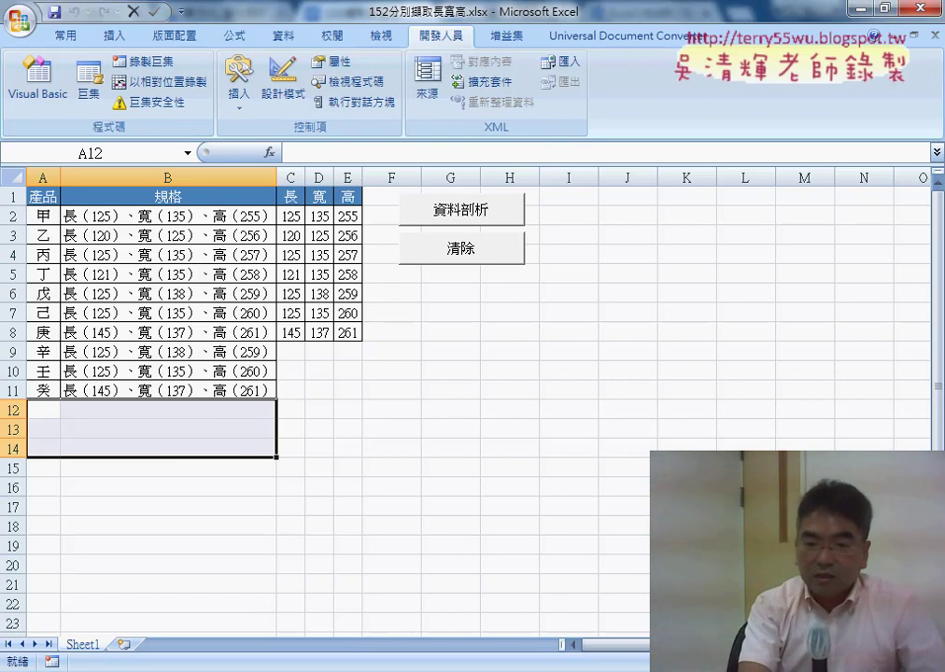
key(alt+Tab)
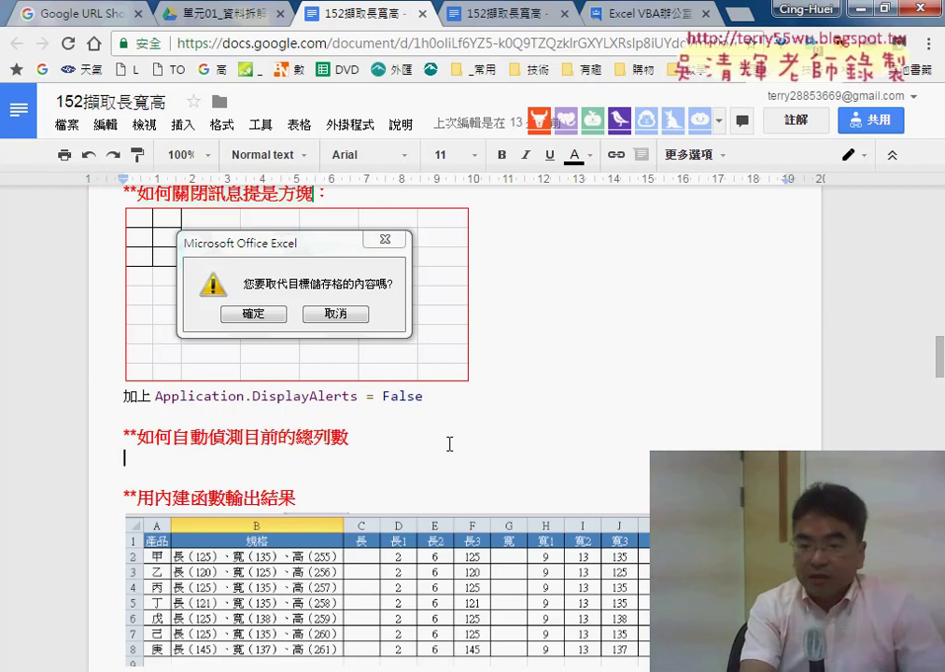
key(alt+Tab)
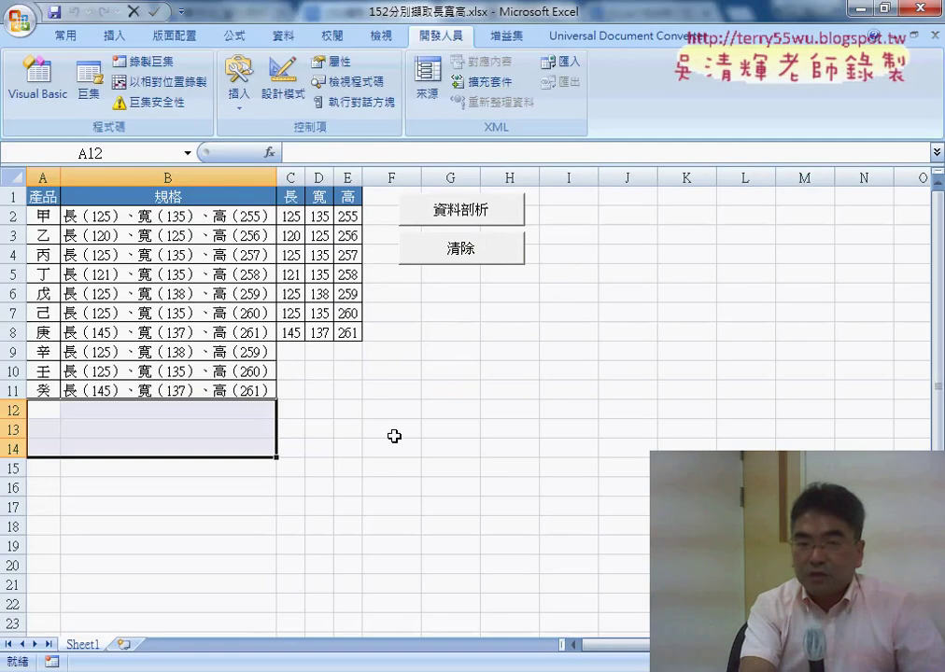
- From the Visual Basic editor's help, open Excel 2007 開發人員參考 > Excel 物件模型參考
click(47, 92)
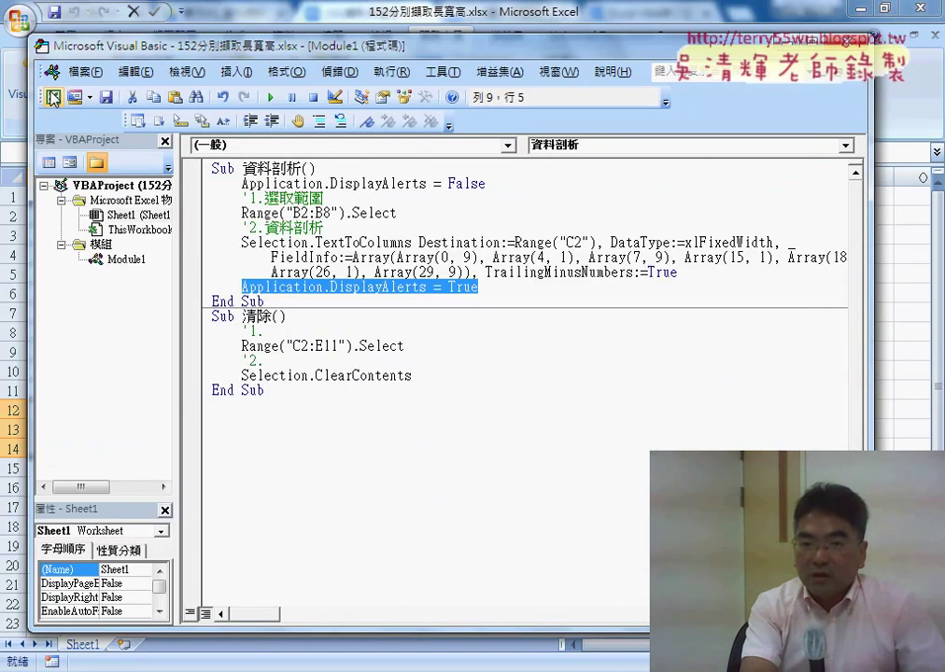
click(452, 98)
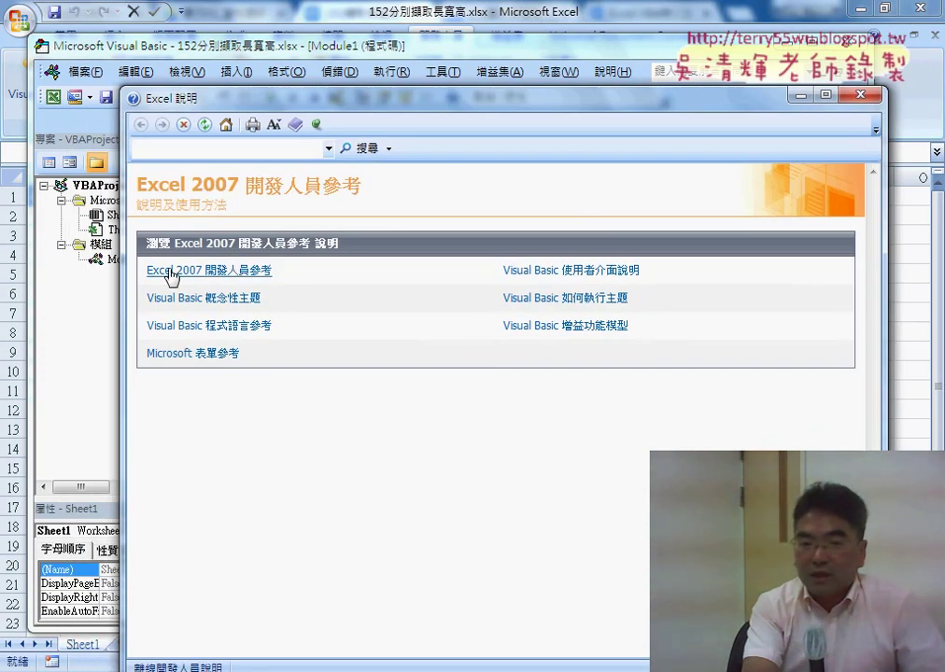
click(214, 273)
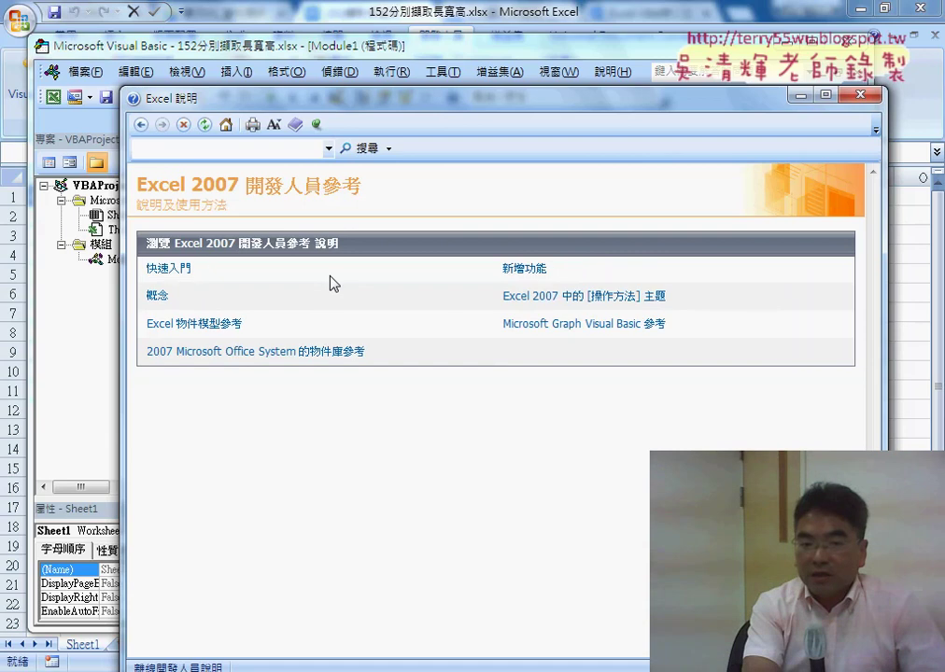
click(214, 332)
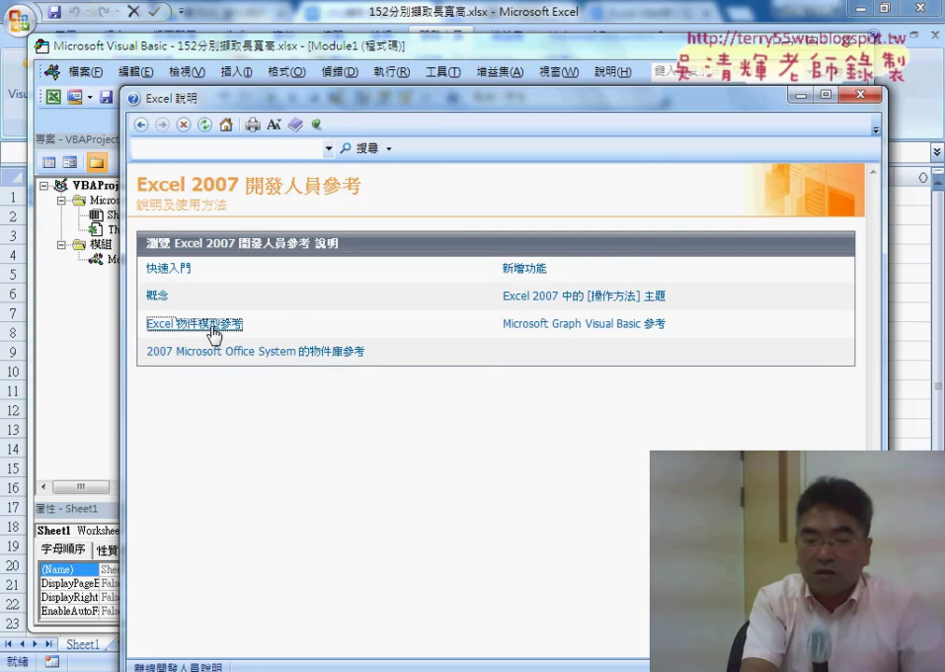
click(212, 327)
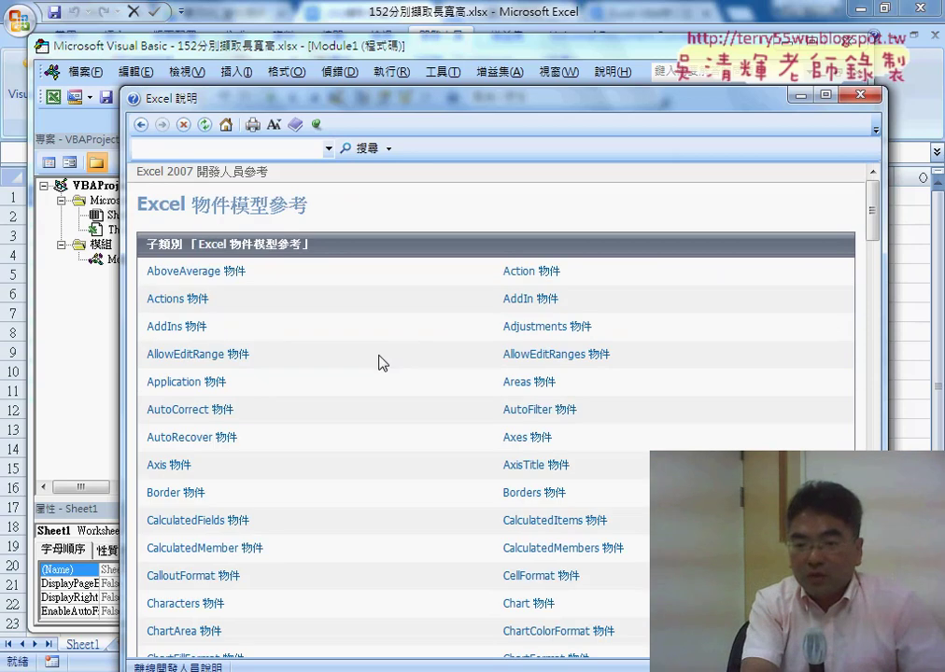
scroll(331, 381, down, 3)
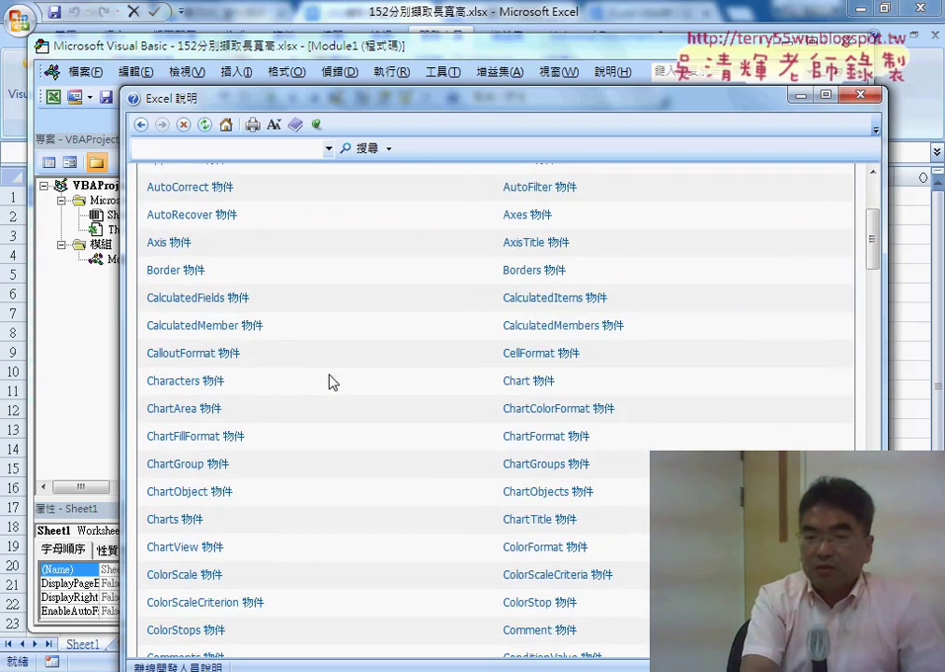
scroll(331, 381, up, 5)
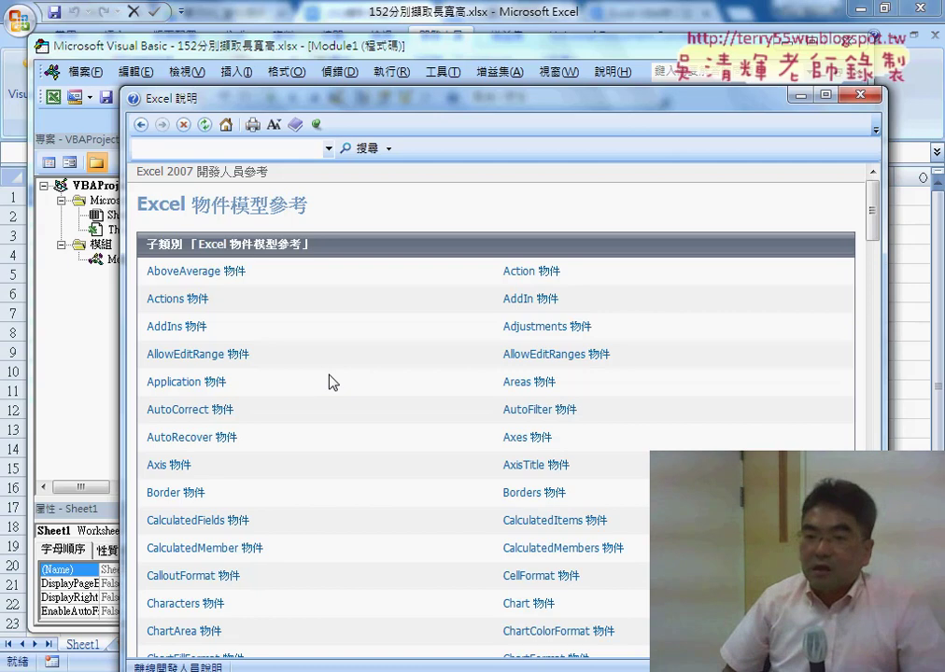